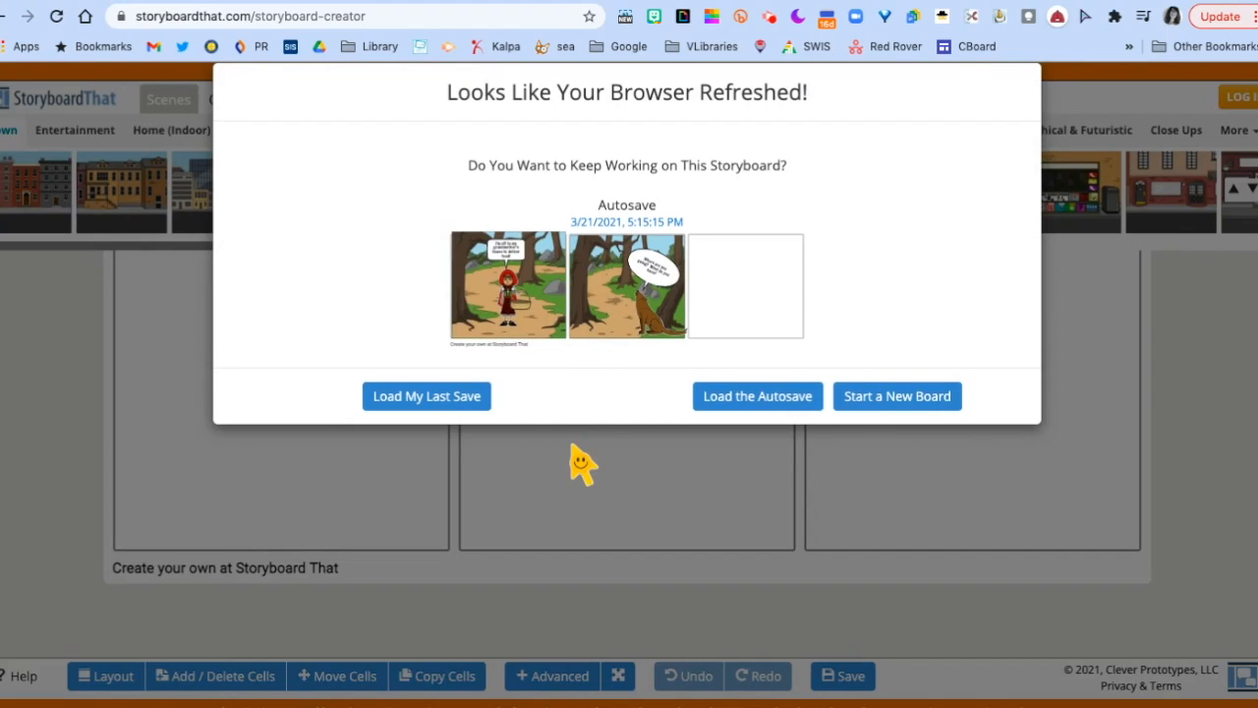
- Load the last saved storyboard and browse the available town scenes
click(429, 398)
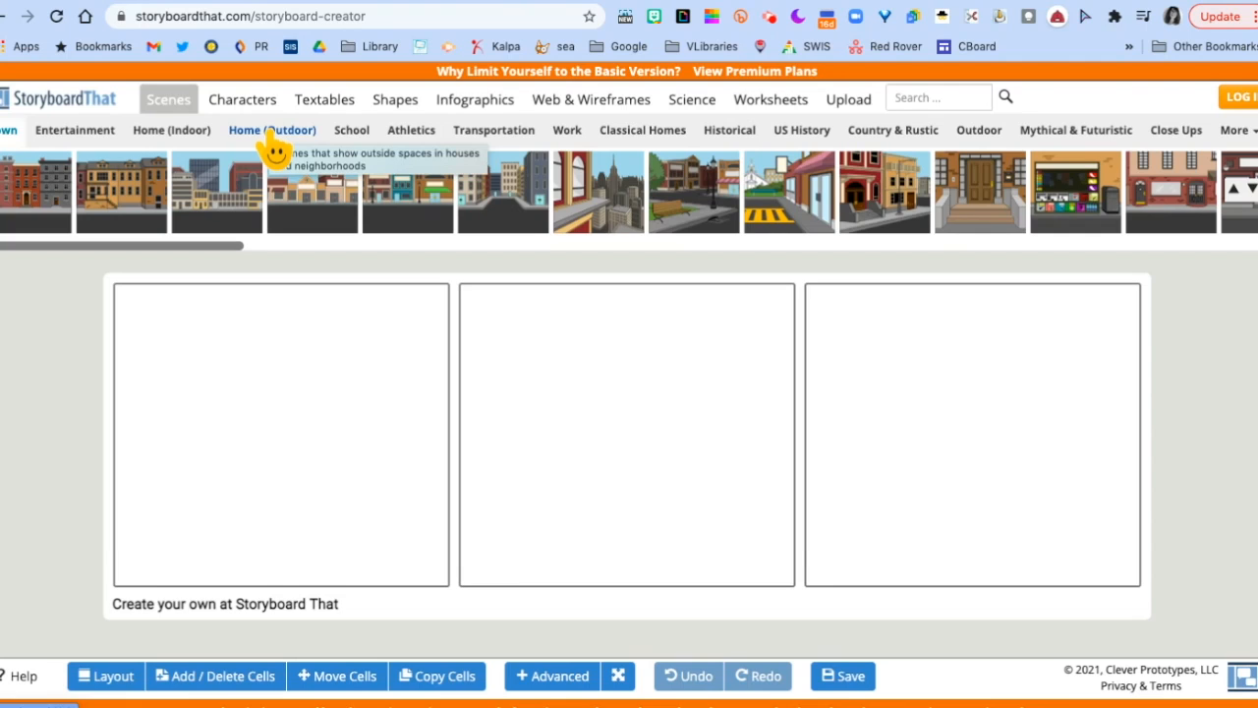
click(187, 246)
drag(193, 257, 653, 260)
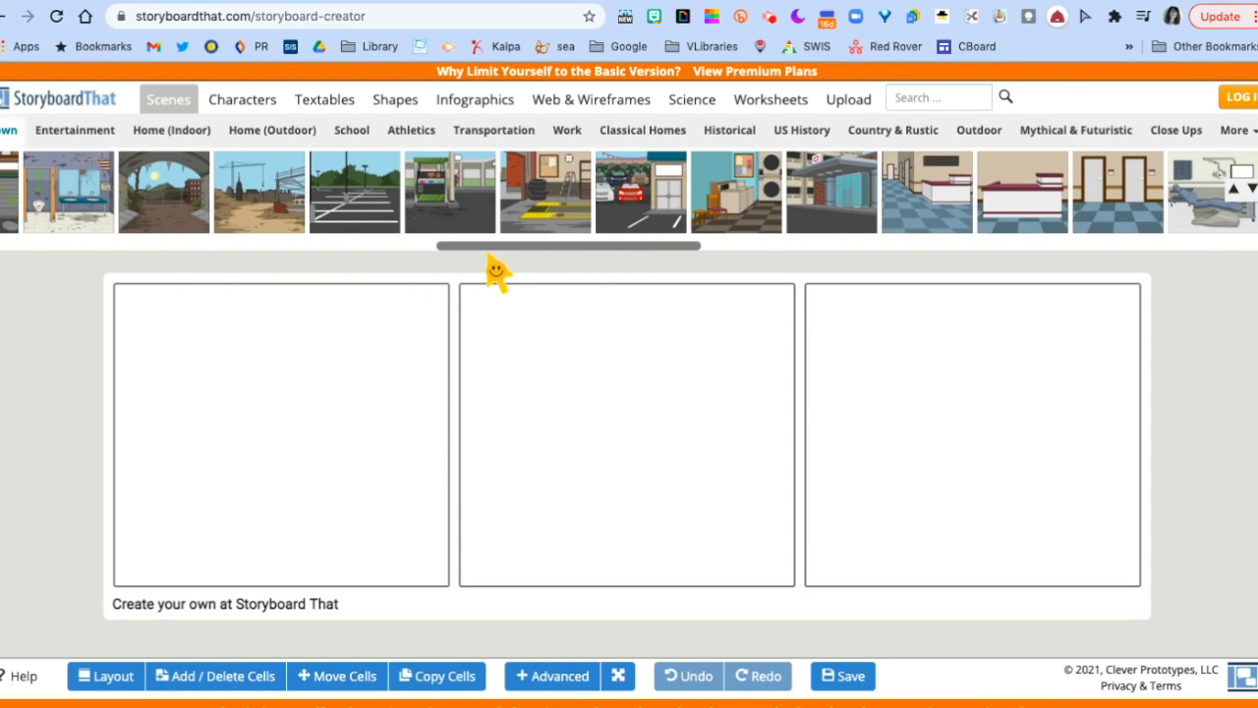
drag(489, 248, 17, 249)
- Search the library for "woods", decline the premium offer, and place the forest scene with the brown dirt path in the first cell
click(919, 99)
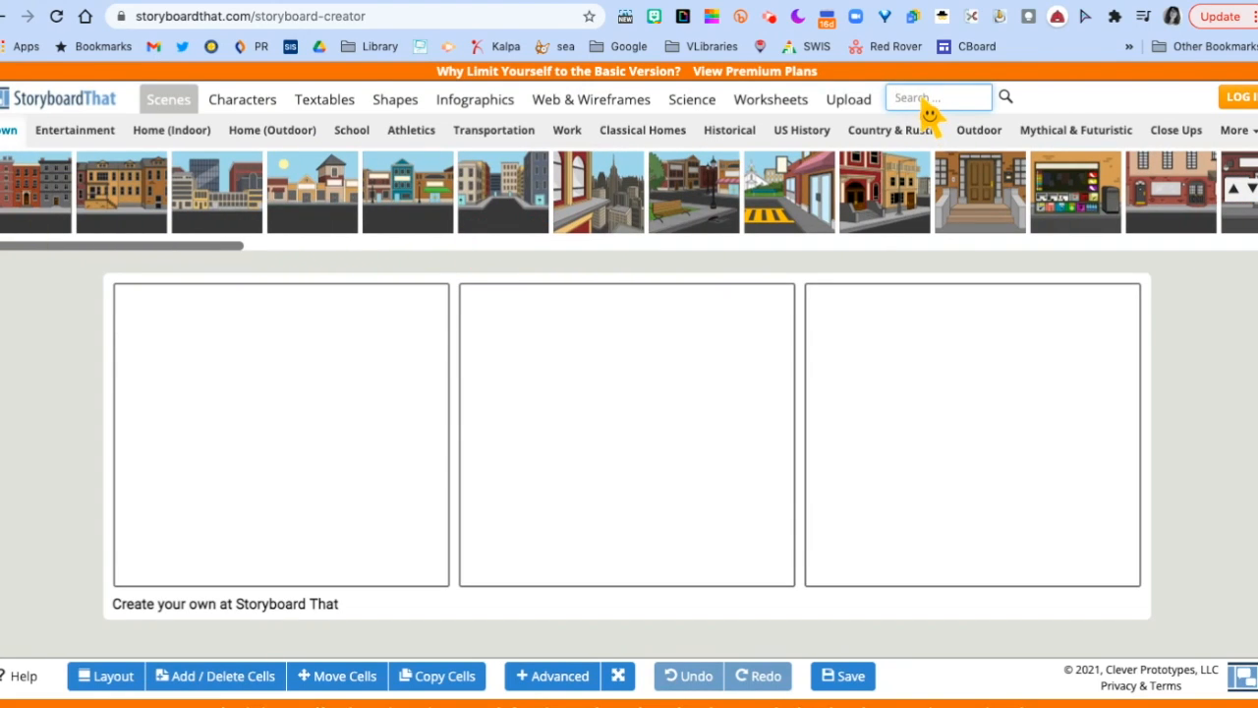
key(Return)
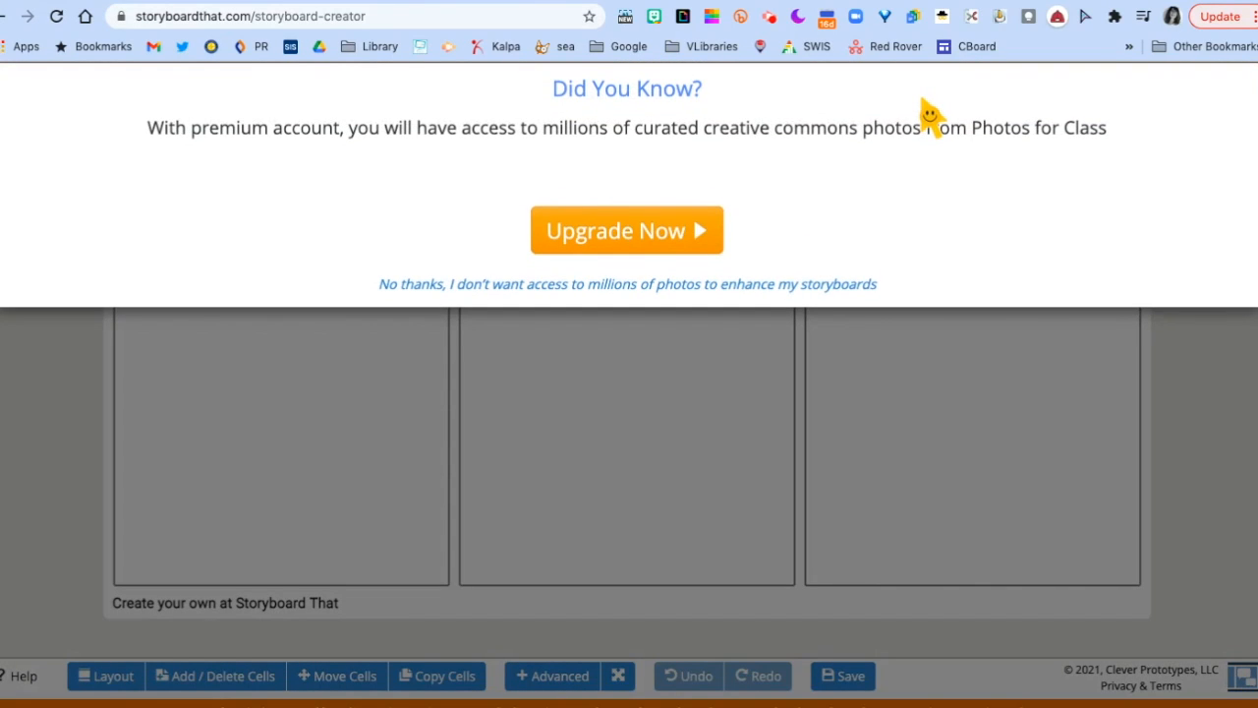
click(510, 287)
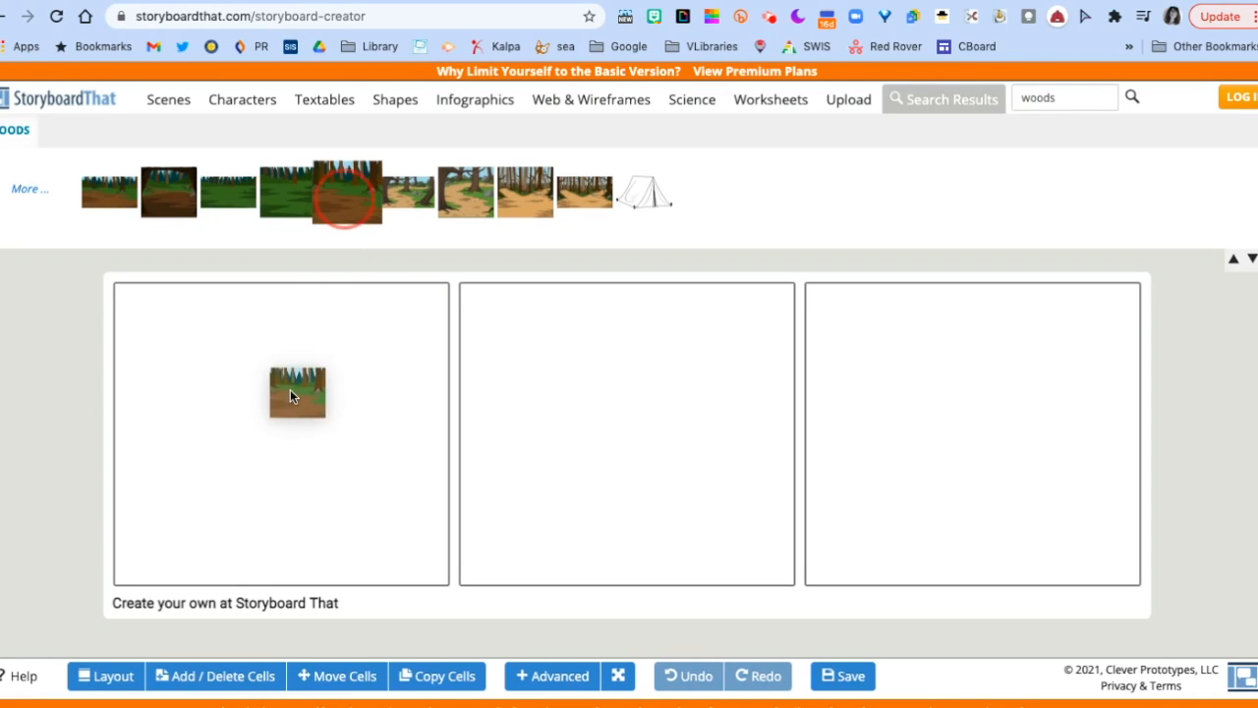
drag(290, 396, 286, 410)
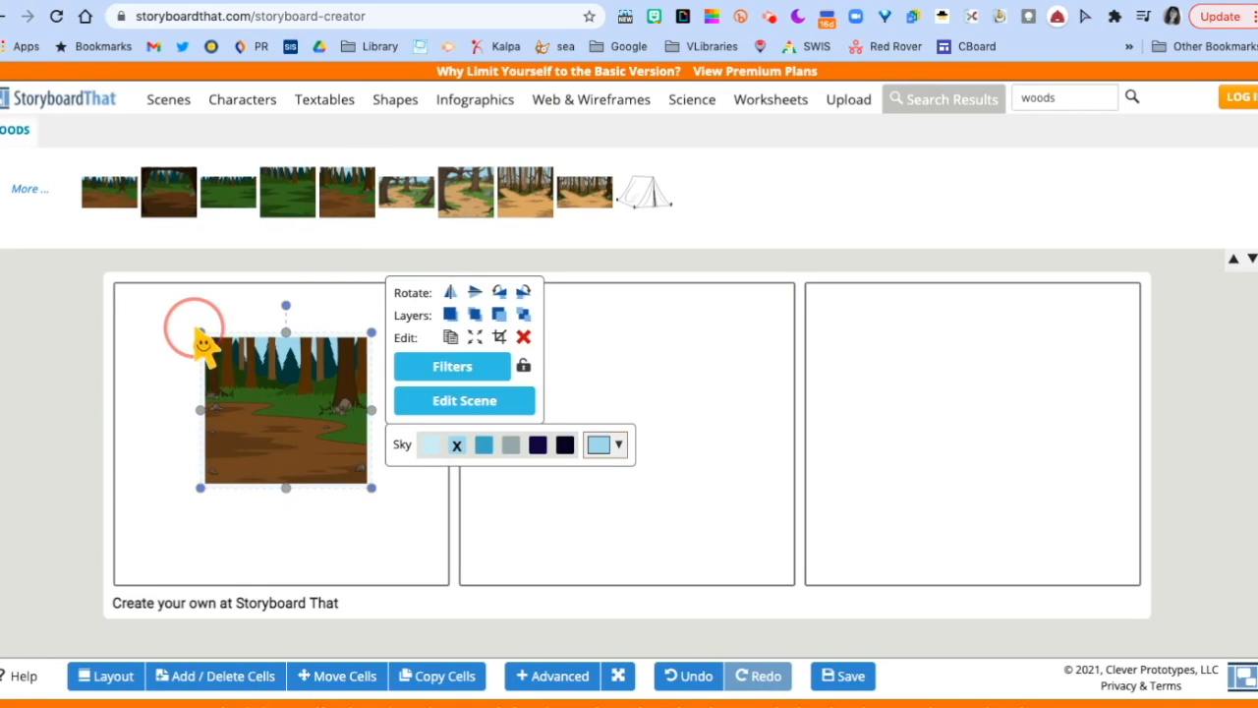
- Move and enlarge the forest scene so it fills the first cell
drag(187, 323, 130, 271)
drag(203, 377, 174, 375)
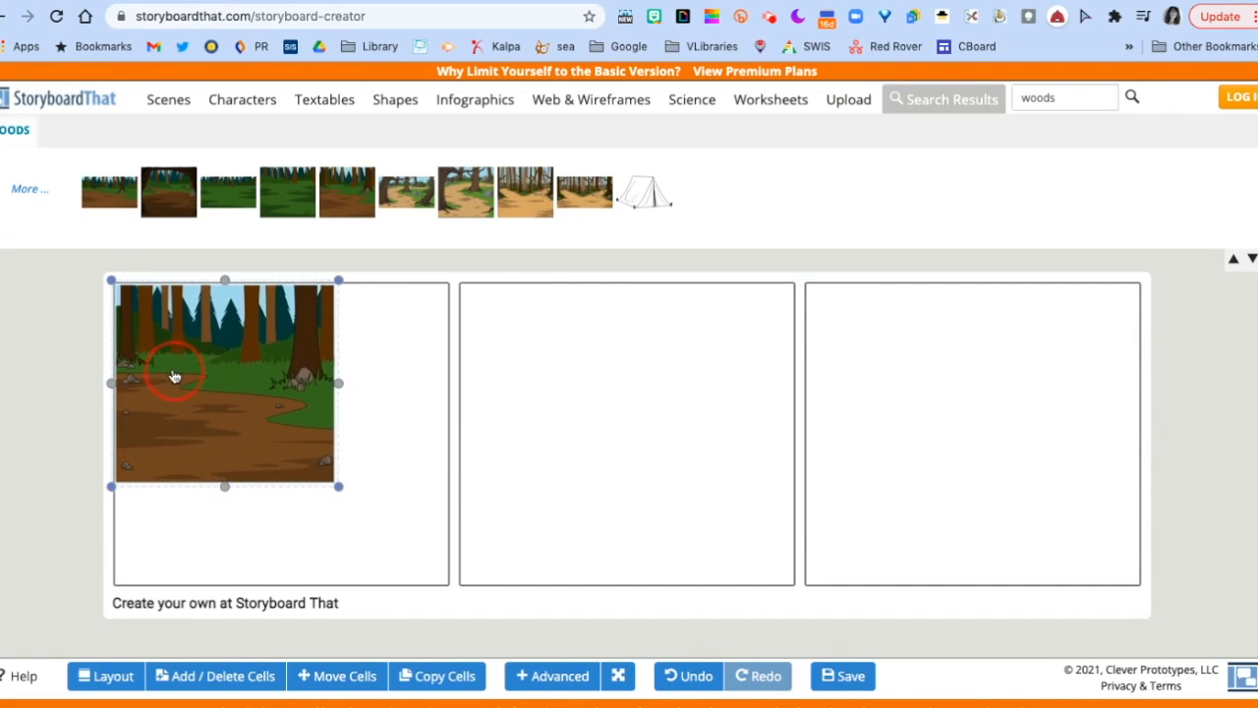
drag(334, 486, 466, 597)
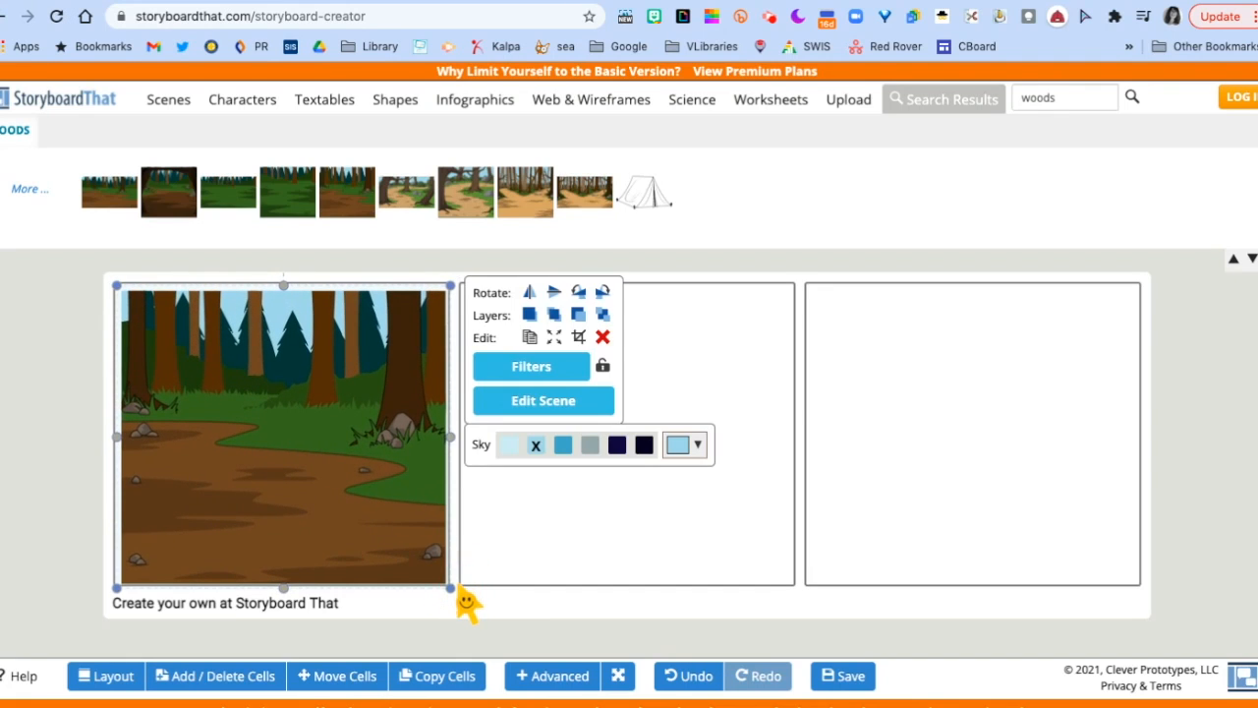
drag(452, 438, 462, 438)
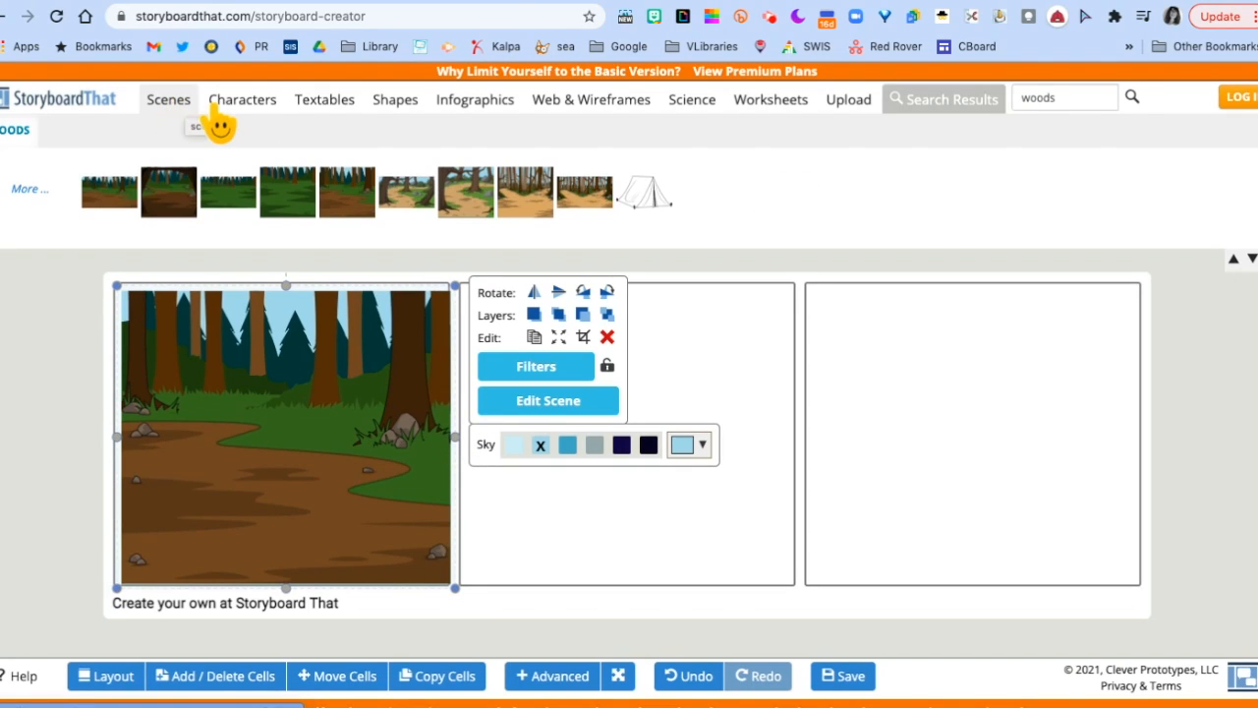
- Add the red-hooded girl from the Monsters & Myths characters to the first cell and enlarge her on the path
click(245, 106)
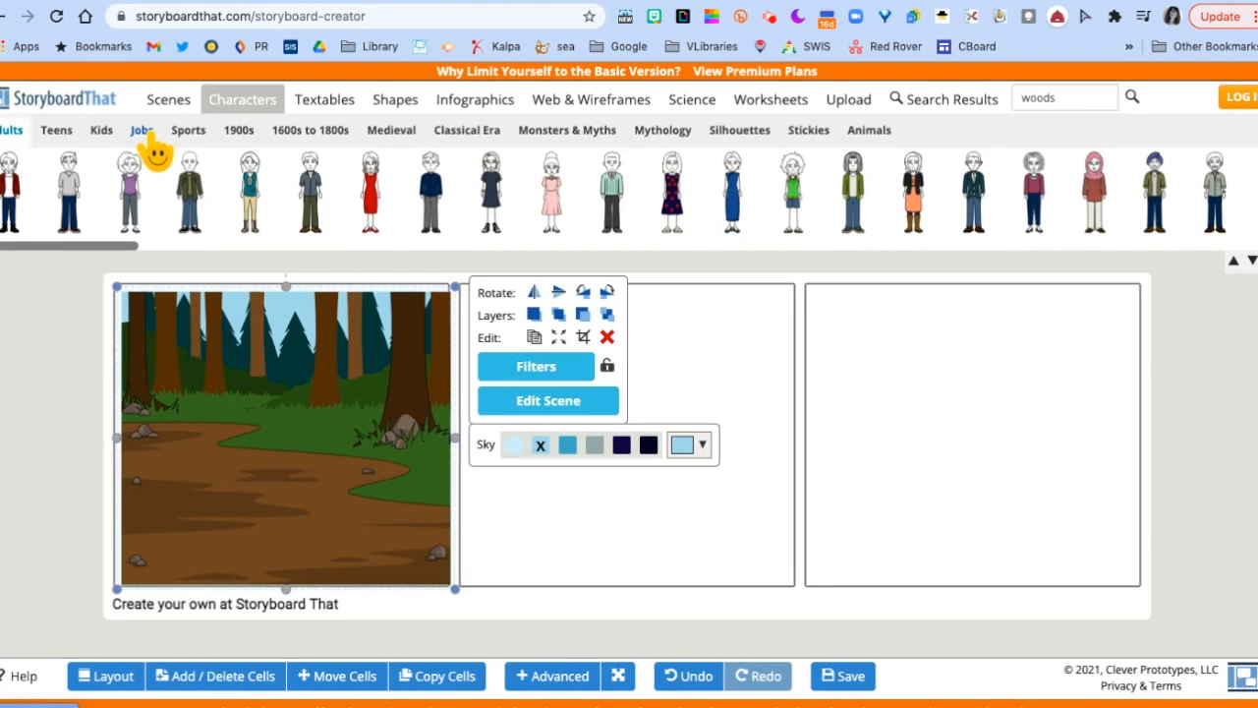
mouse_move(128, 247)
mouse_down()
mouse_move(305, 267)
mouse_move(109, 253)
mouse_up()
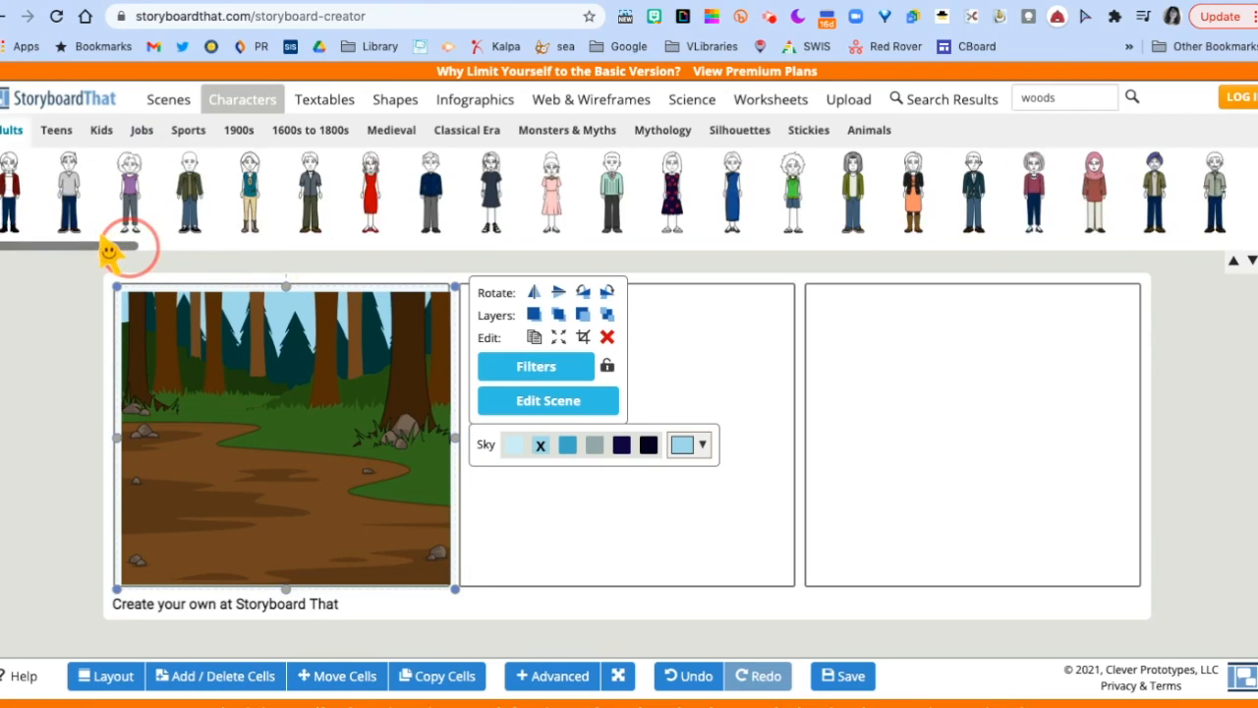
click(563, 142)
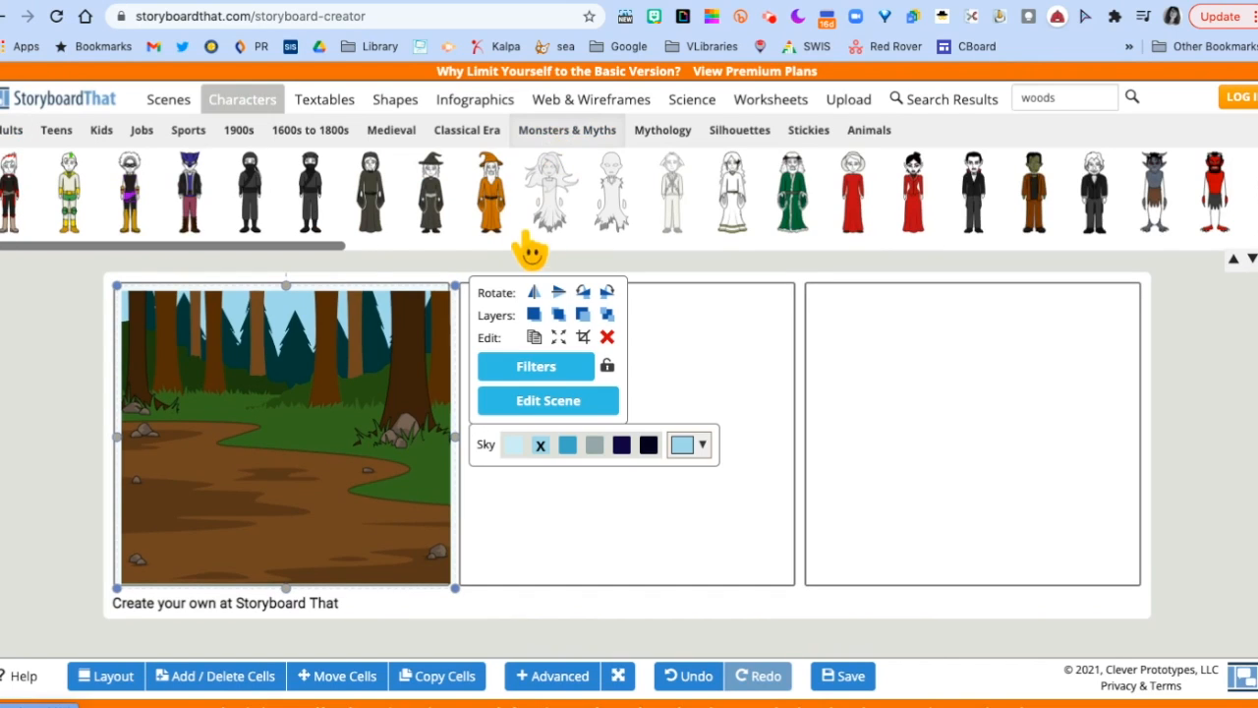
drag(333, 247, 912, 255)
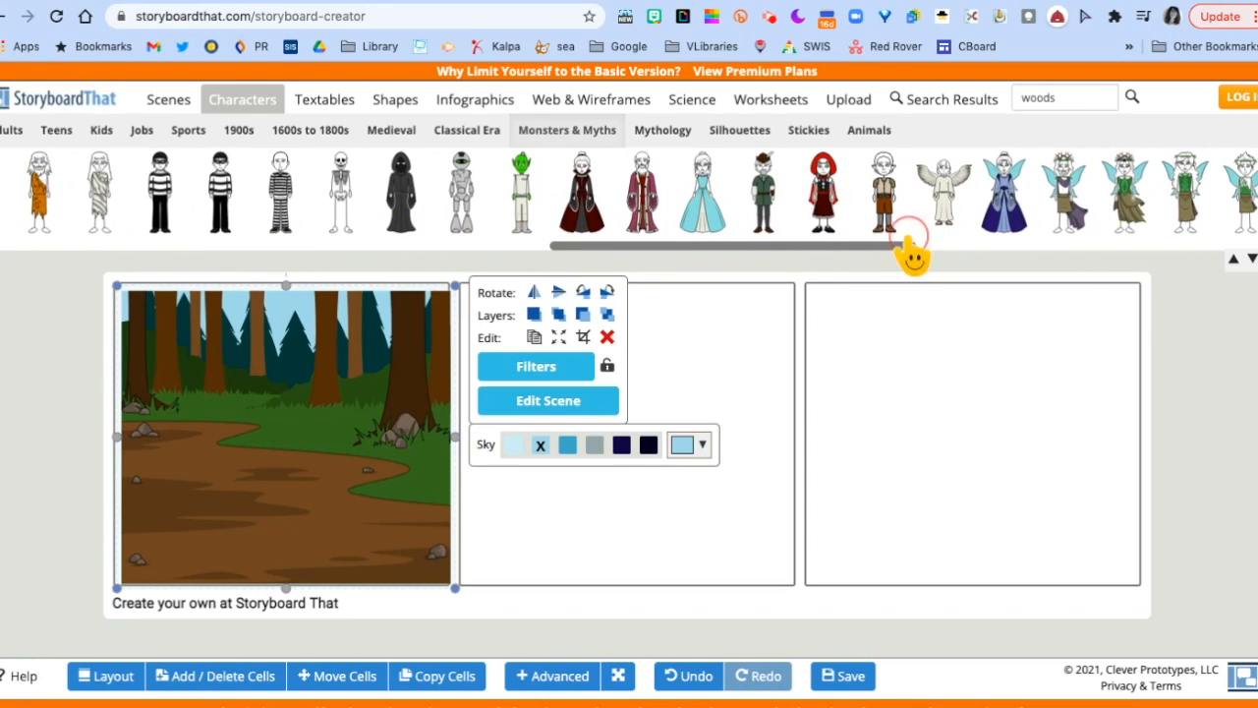
click(821, 202)
drag(821, 201, 263, 477)
drag(221, 380, 202, 338)
drag(251, 445, 231, 459)
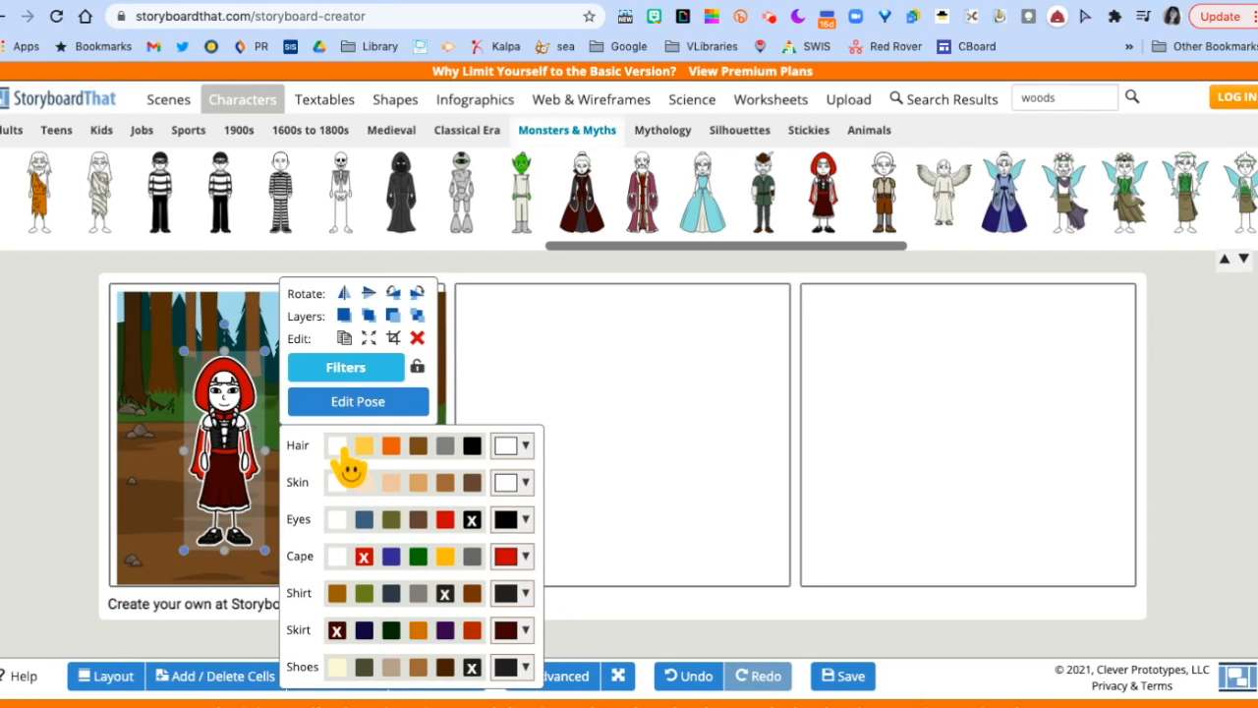
- Recolor the girl with brown hair, light tan skin, blue eyes and a bright red skirt
click(417, 448)
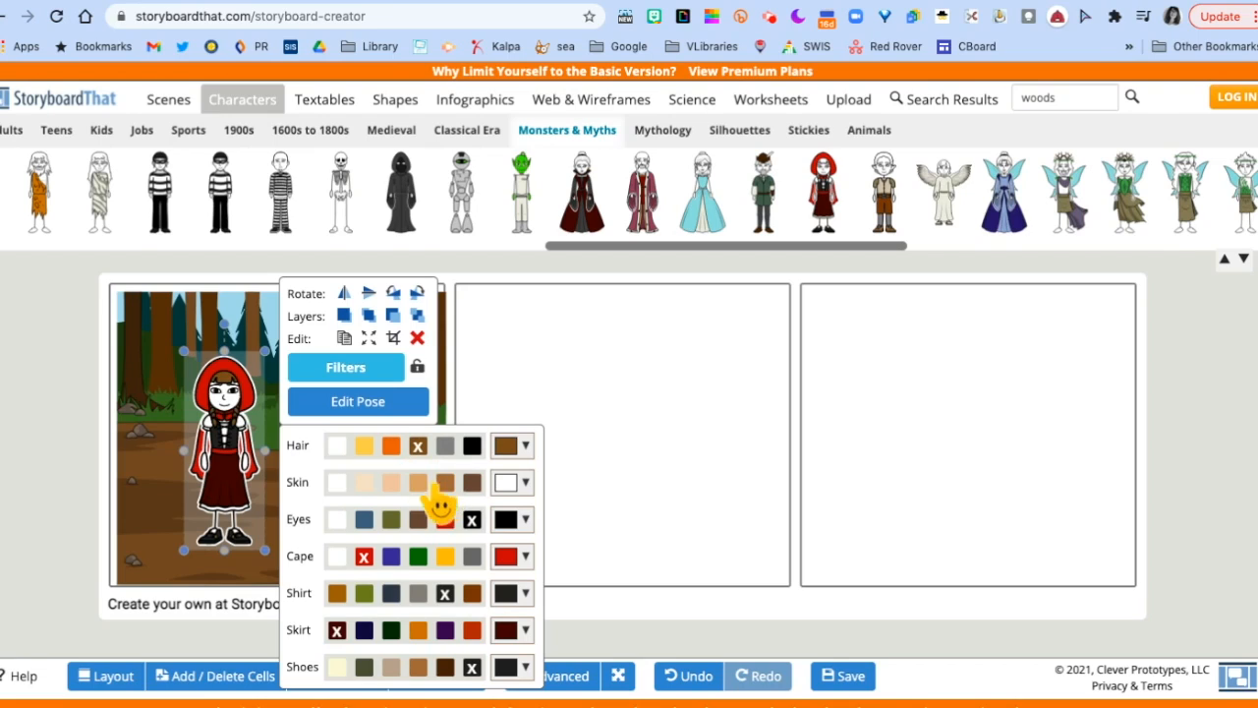
click(419, 483)
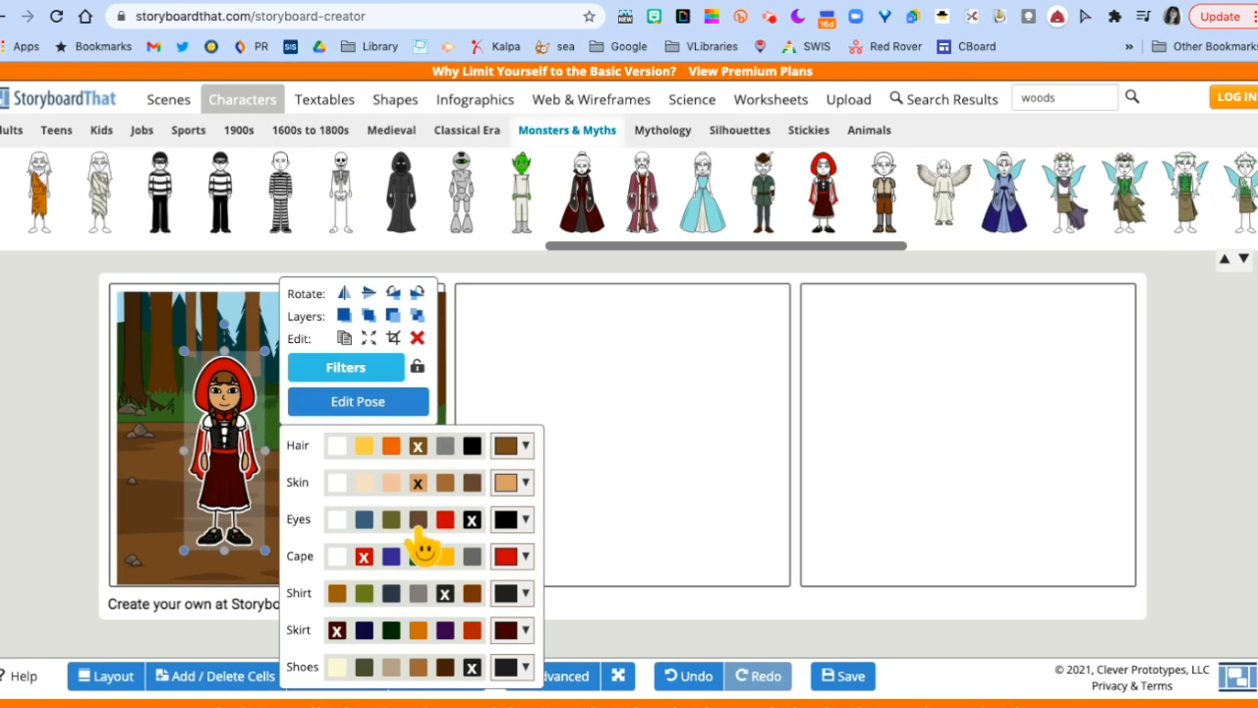
click(365, 521)
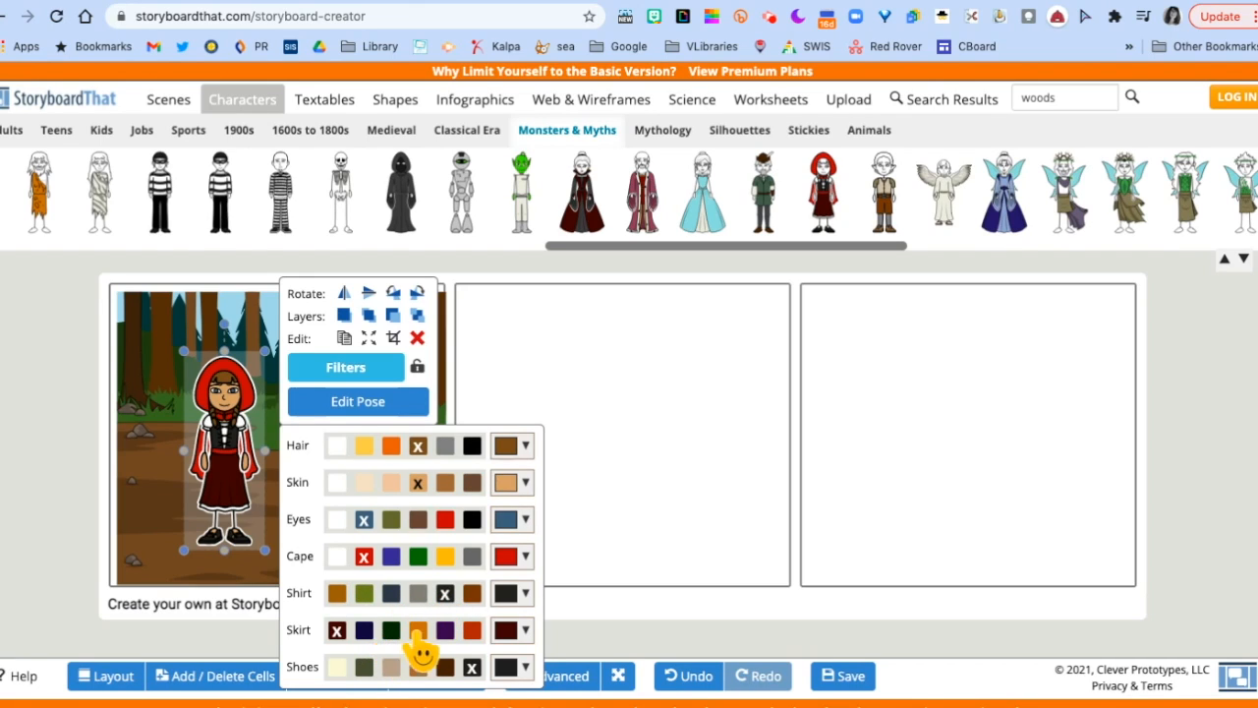
click(473, 630)
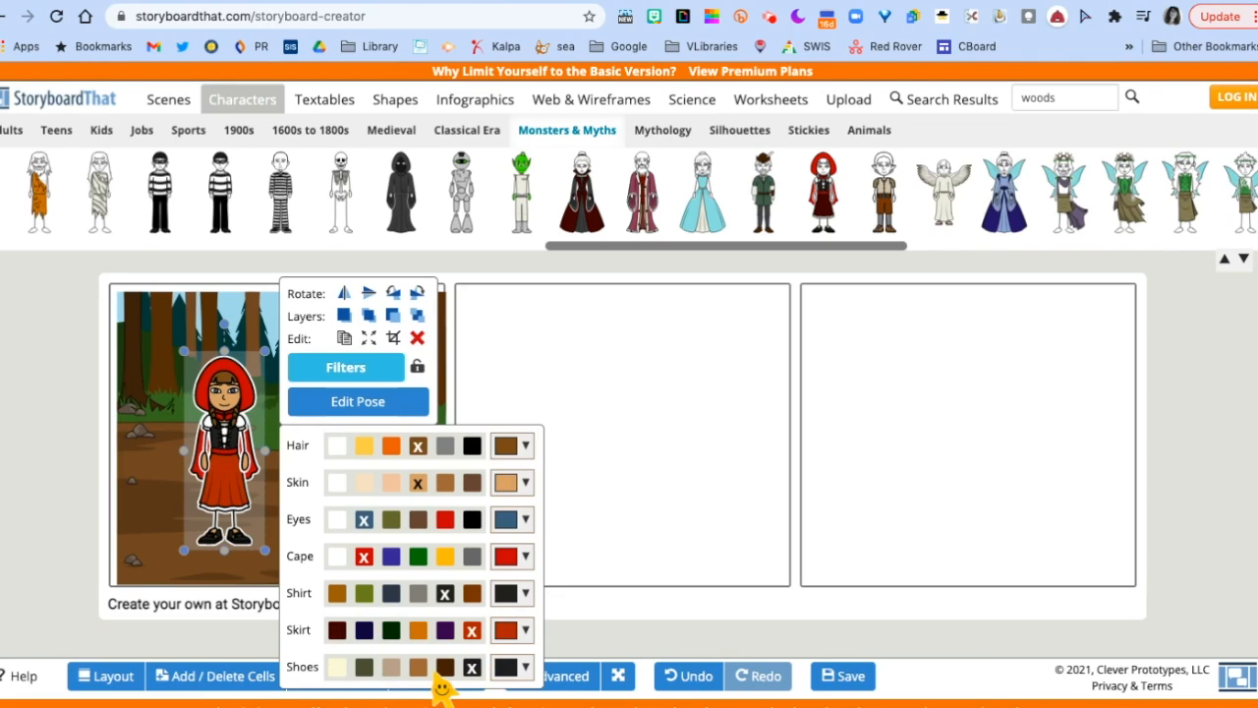
- Update the girl's pose to the Happy preset with her right arm bent and raised outward
click(346, 411)
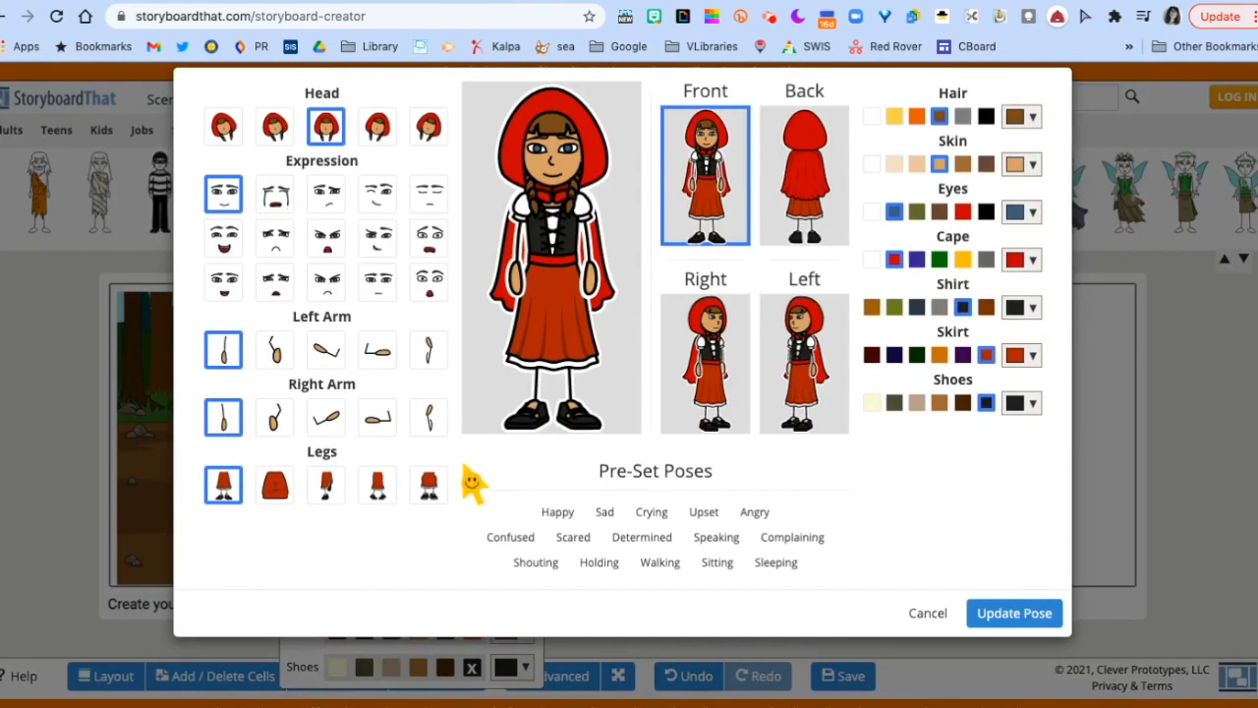
click(557, 513)
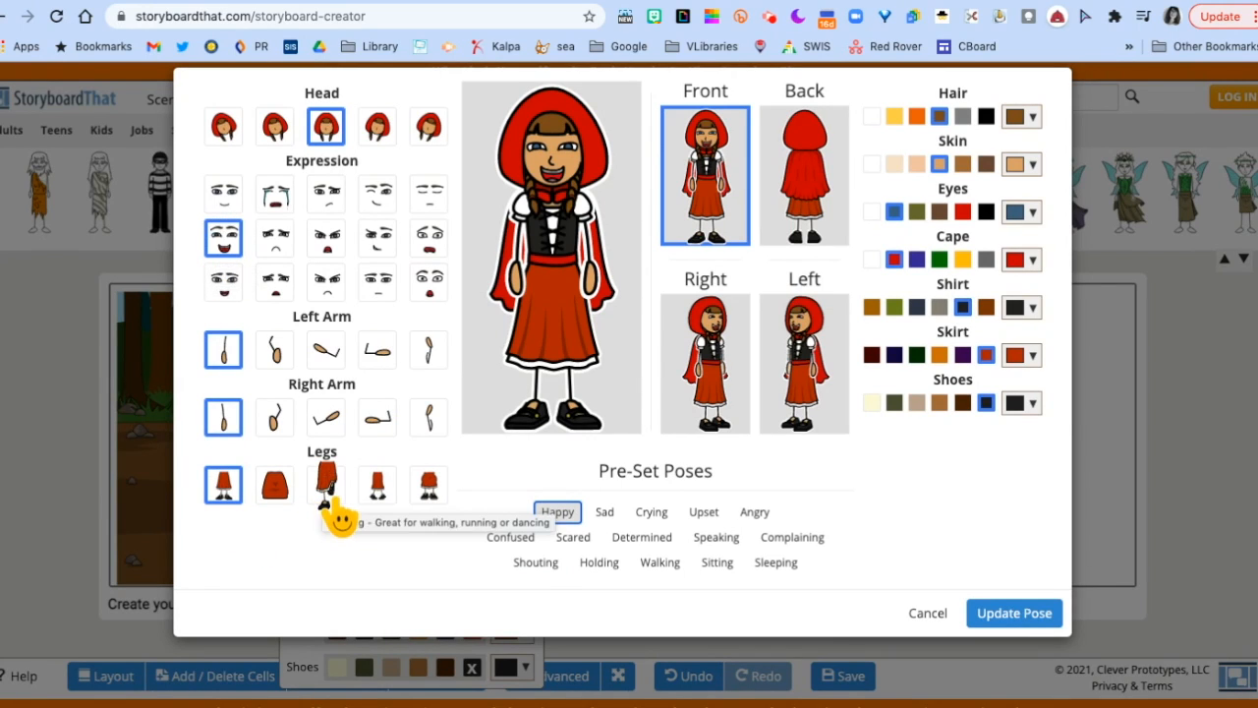
click(331, 432)
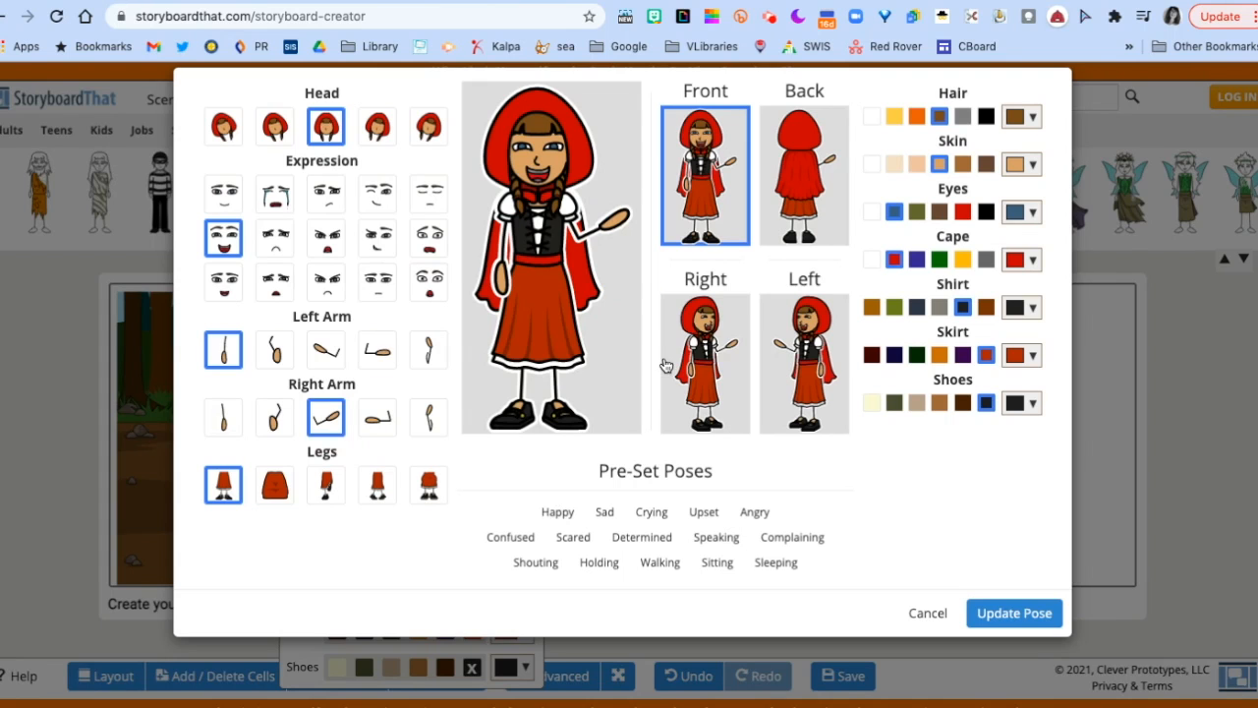
click(1014, 615)
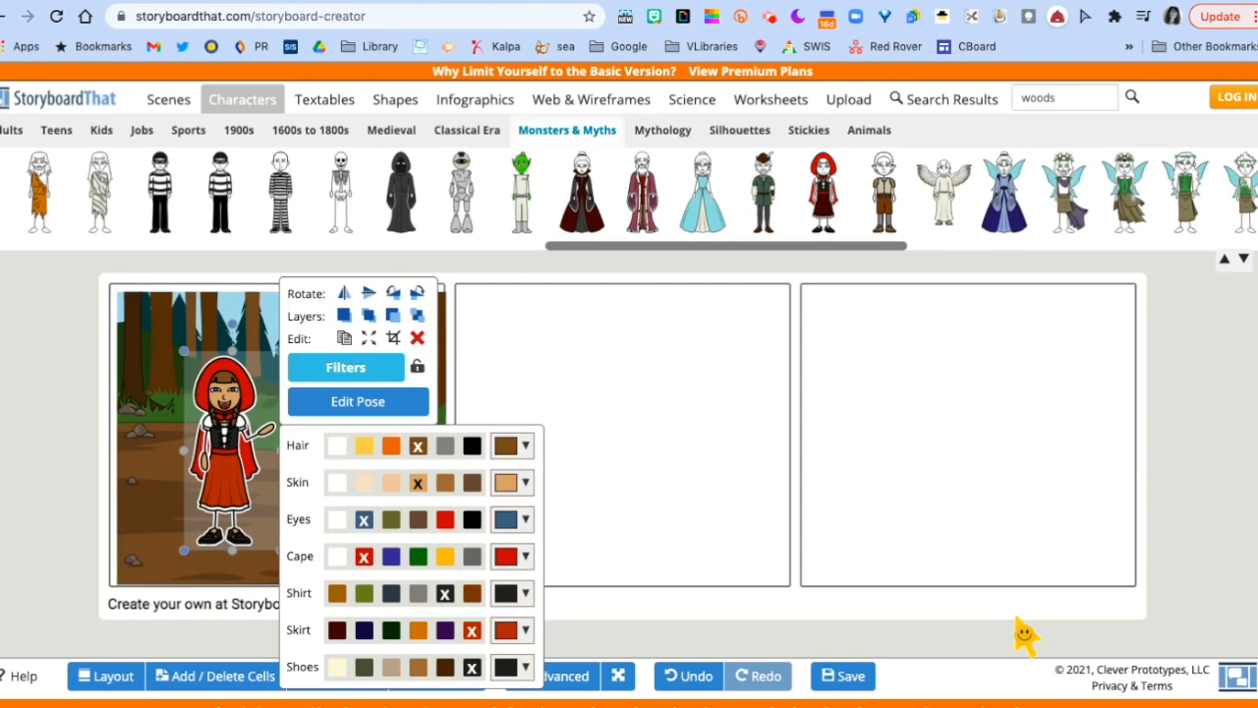
click(37, 499)
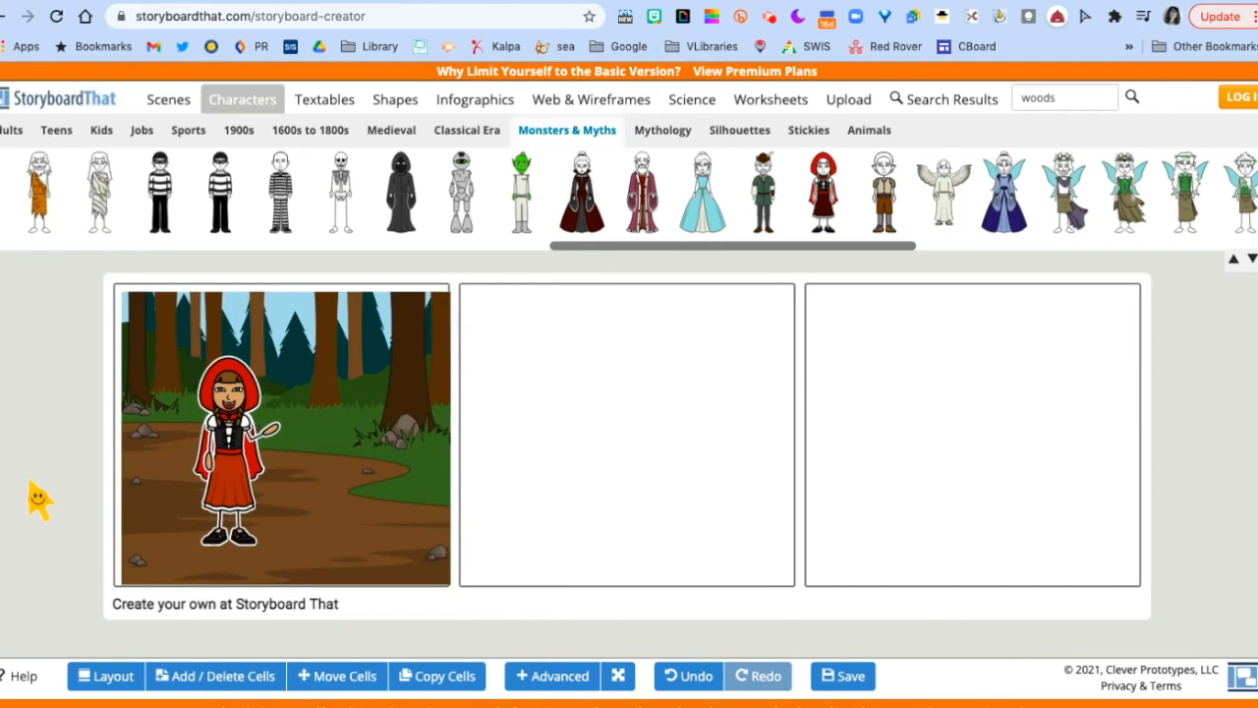
- Search the library for "basket" and place the light wicker basket, scaled down, hanging from the girl's raised hand
click(1078, 100)
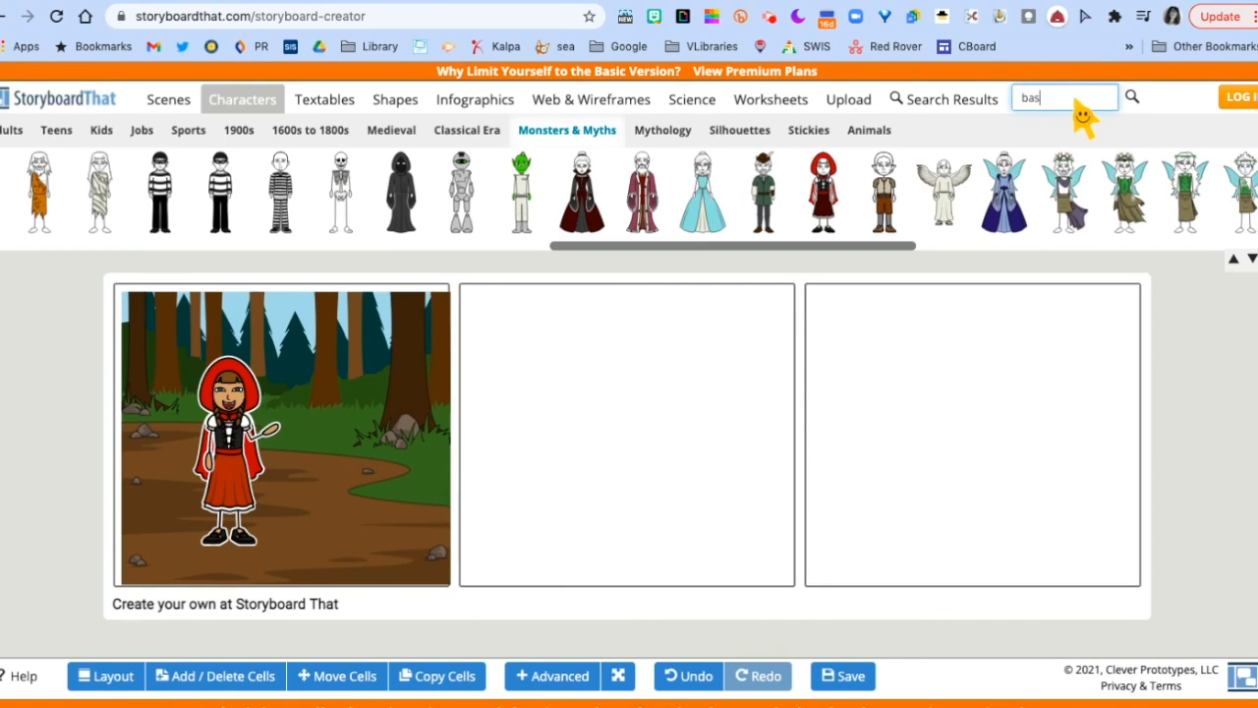
text(basket)
key(Return)
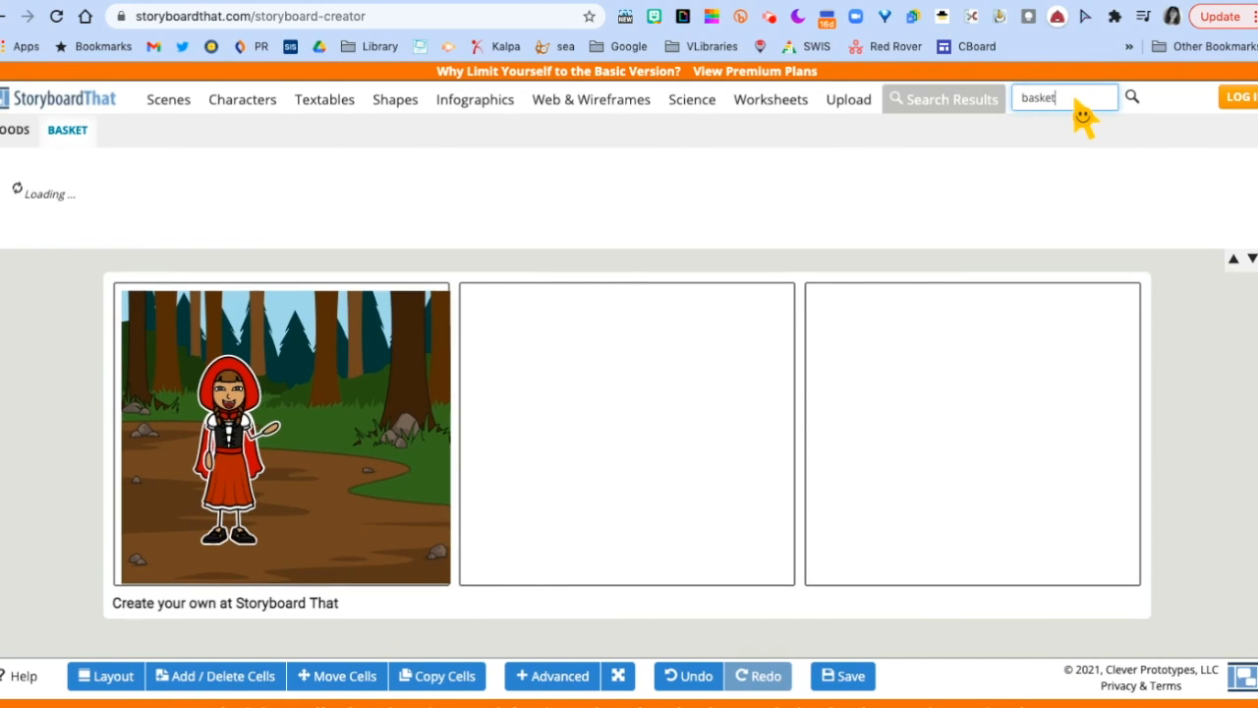
drag(528, 199, 284, 429)
drag(204, 349, 293, 434)
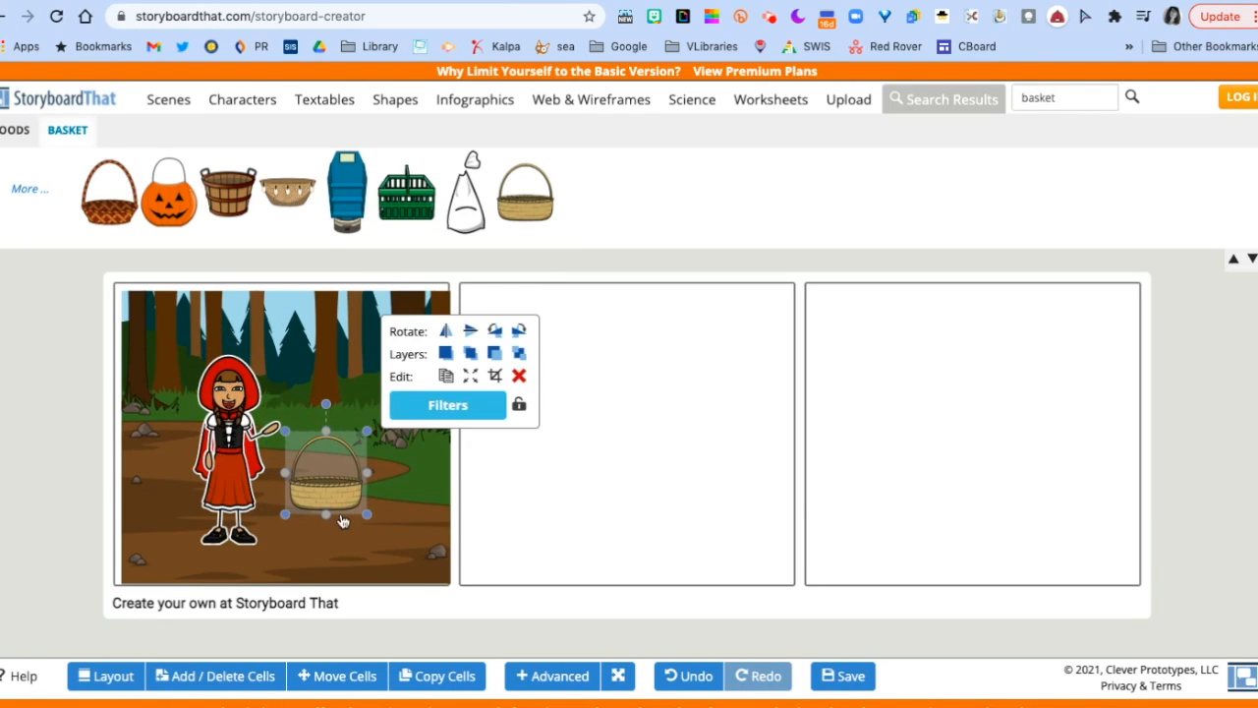
drag(335, 499, 291, 485)
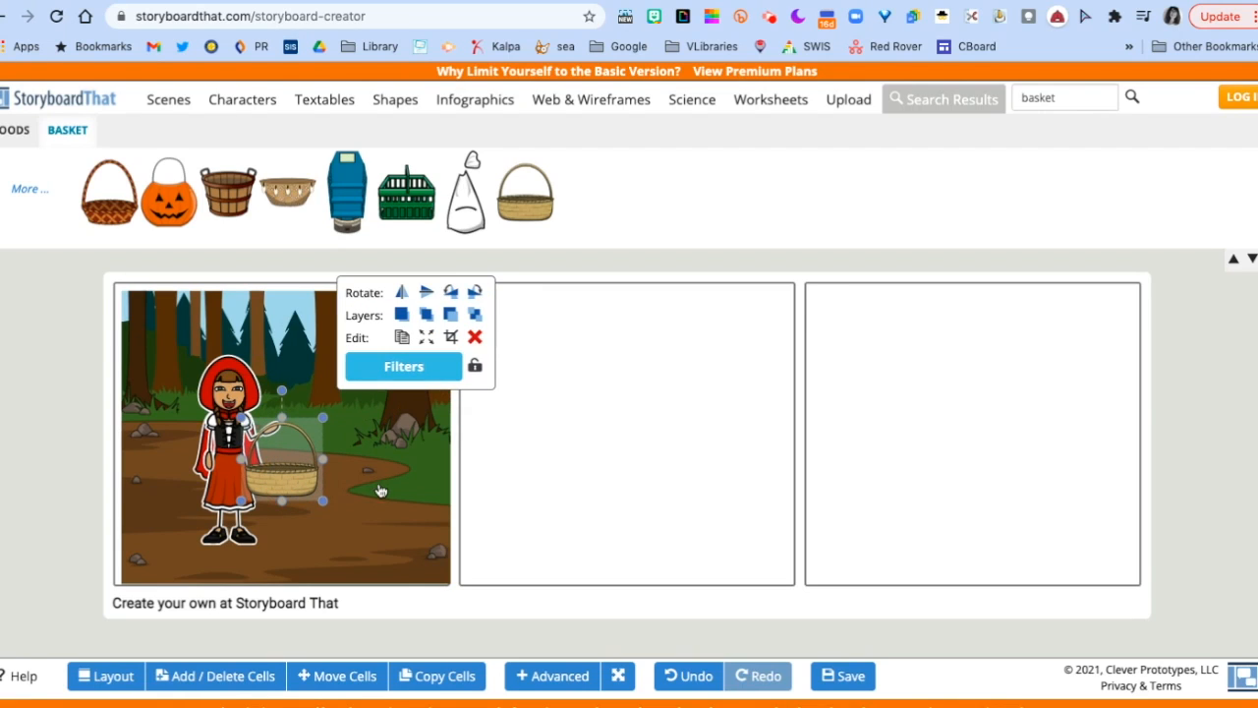
click(560, 482)
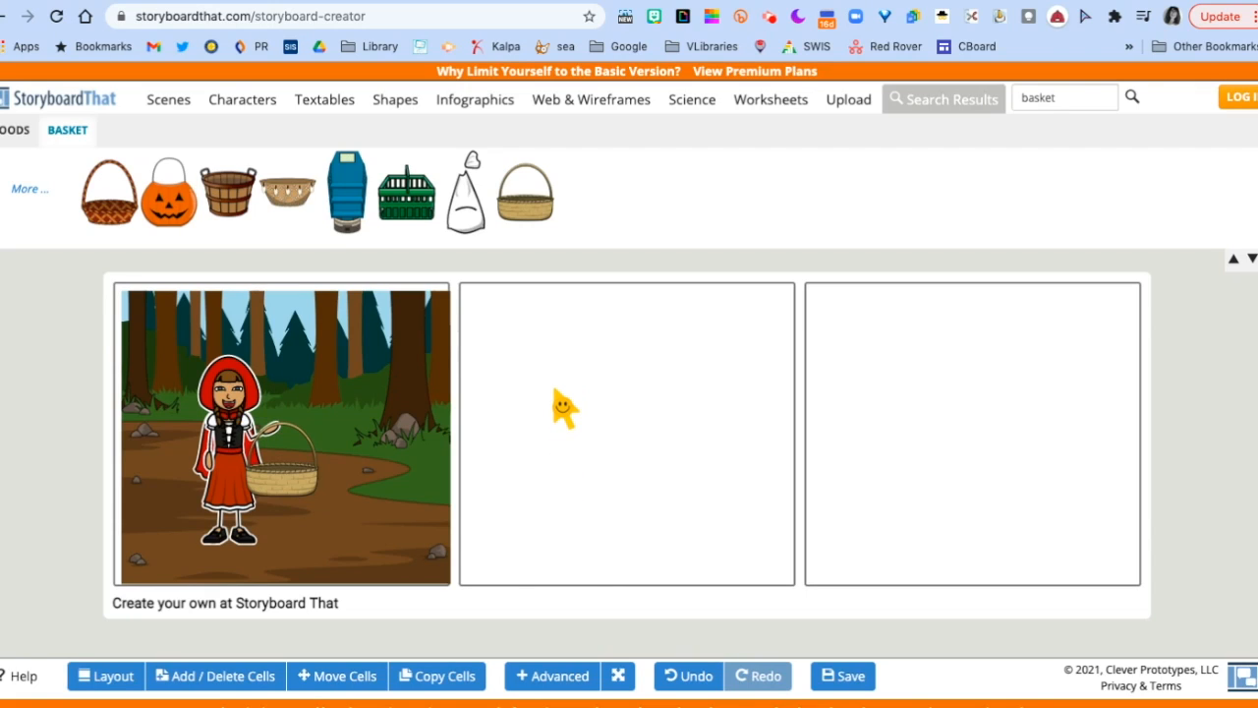
- Add an oval speech bubble with a downward tail to the first cell, shrunk and tilted just above the girl's head
click(329, 116)
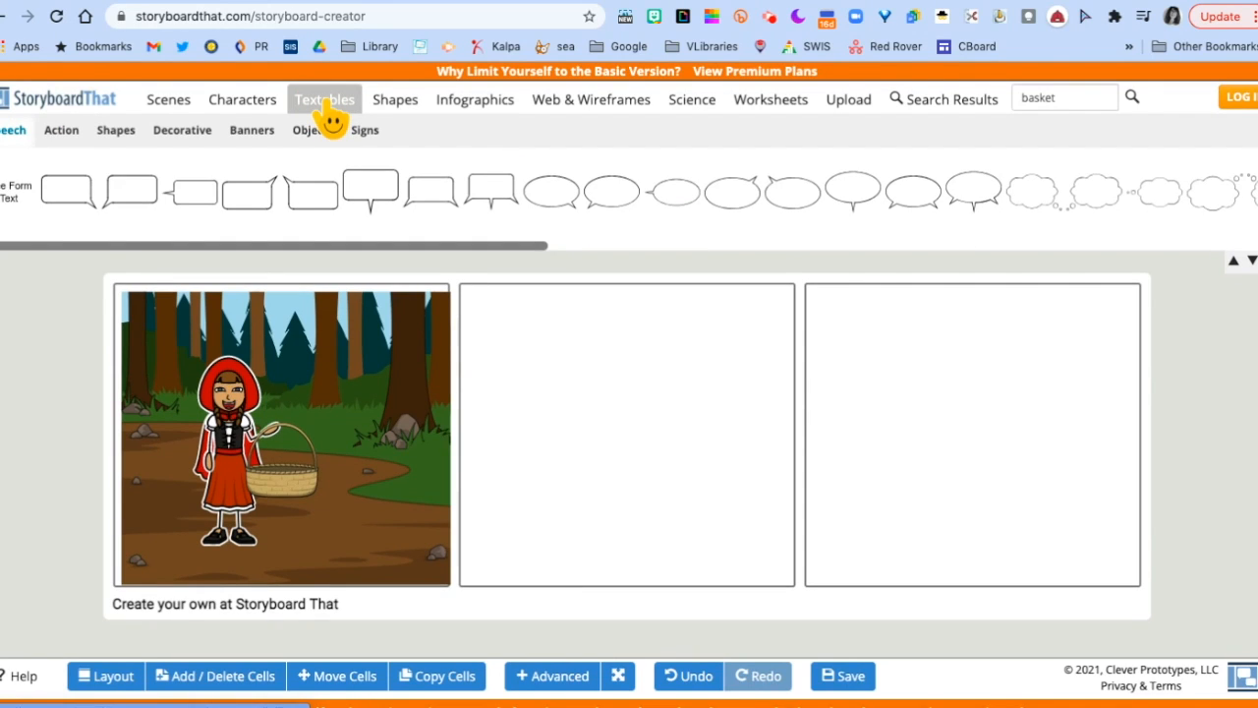
drag(840, 195, 283, 346)
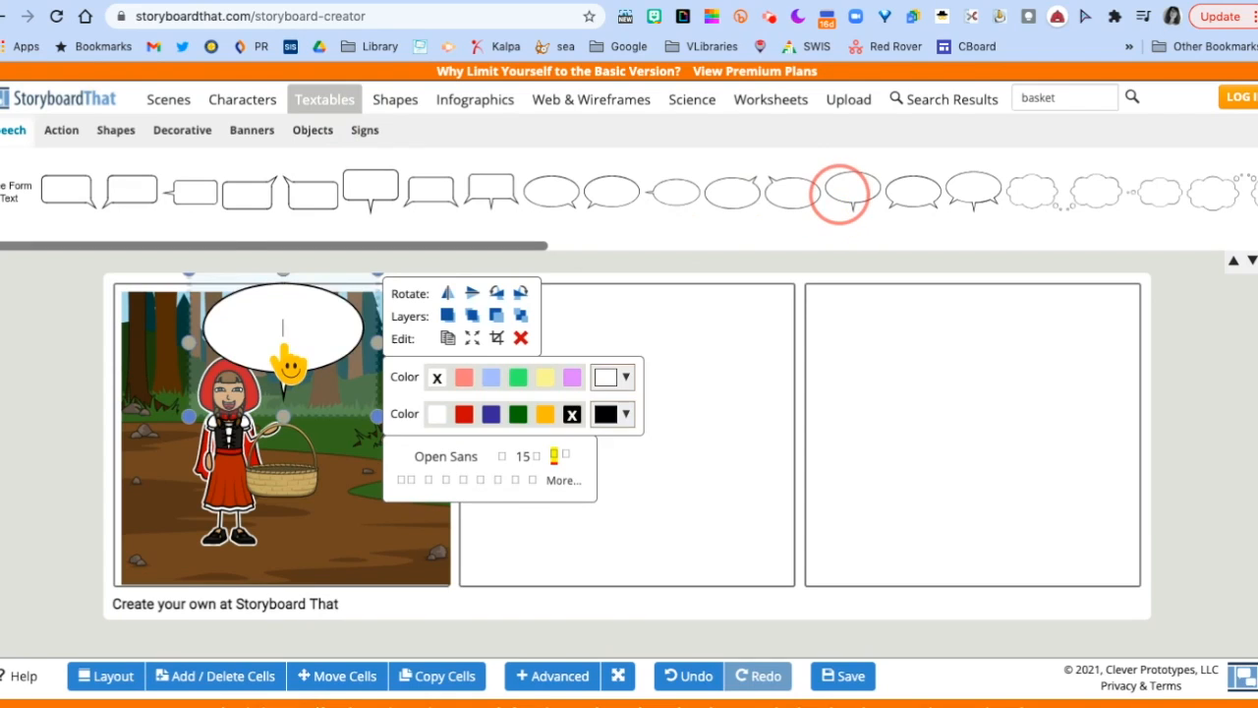
click(295, 339)
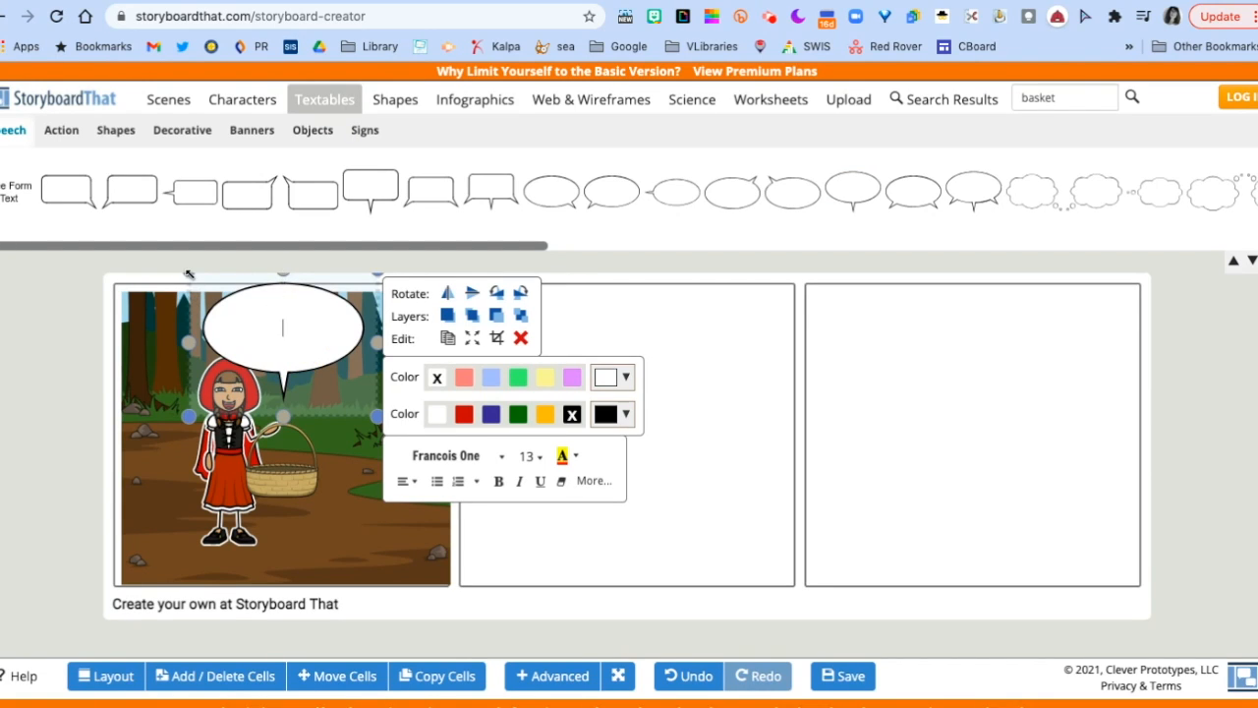
drag(189, 274, 254, 317)
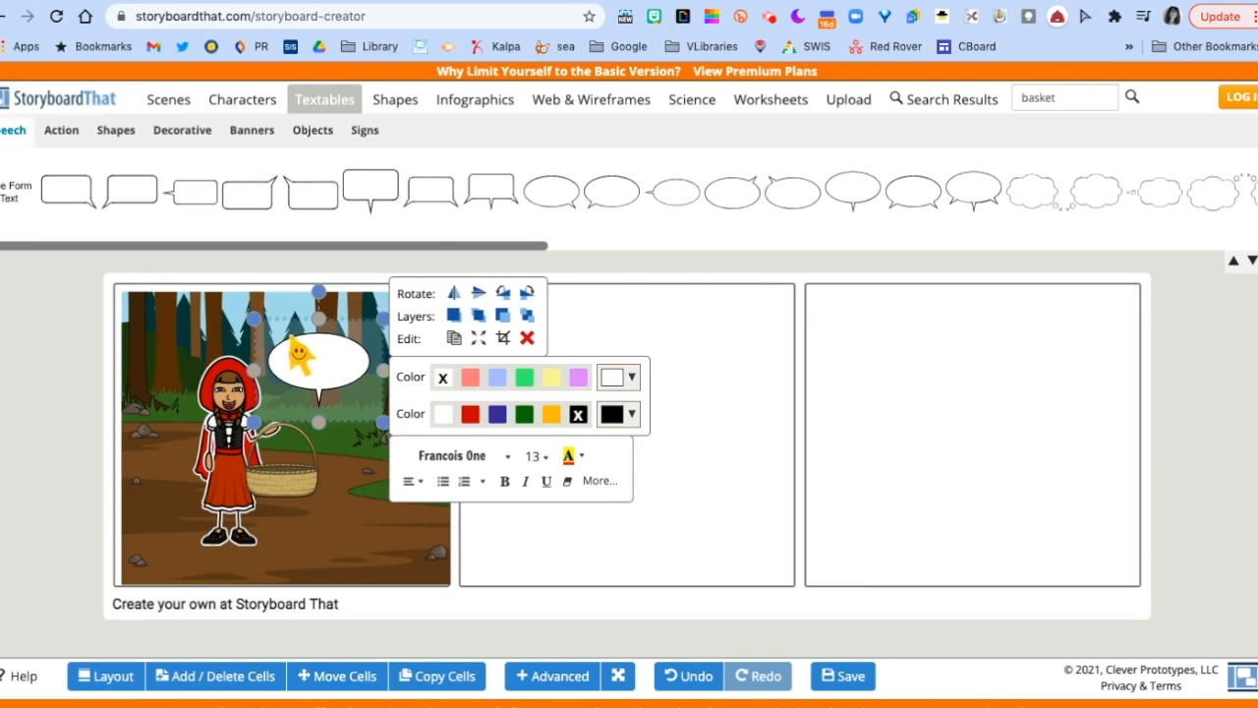
drag(318, 293, 354, 316)
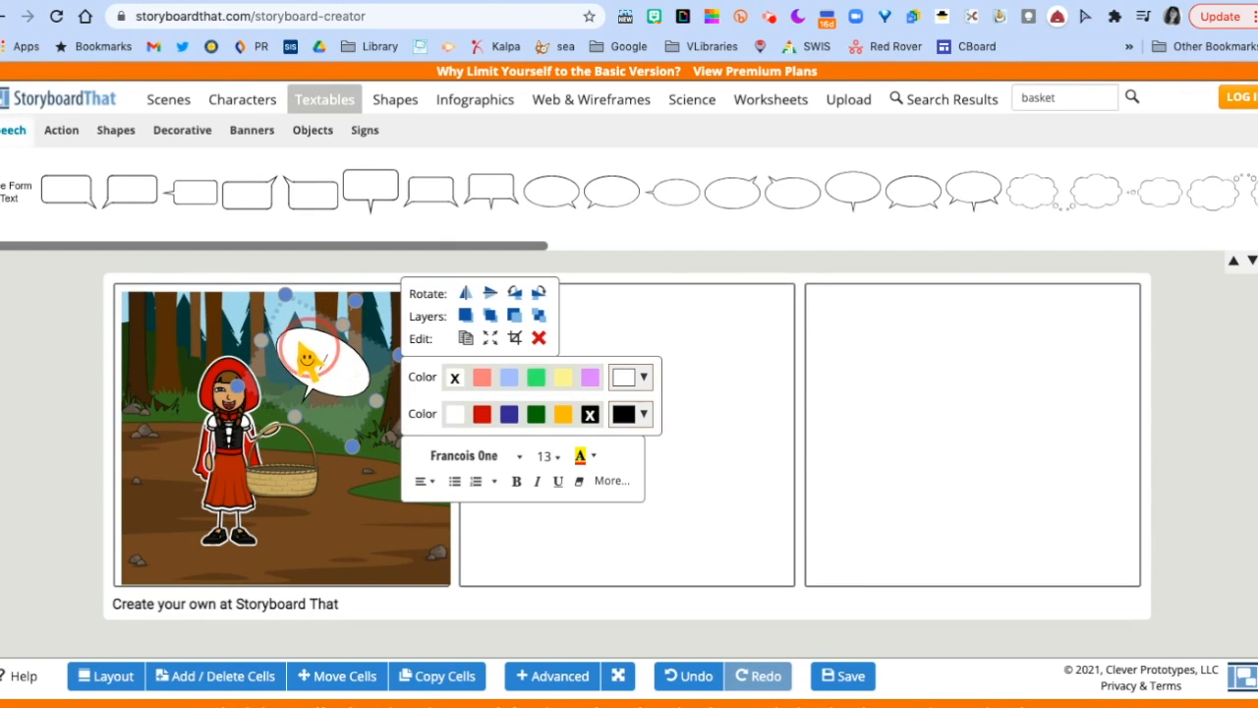
drag(307, 362, 253, 277)
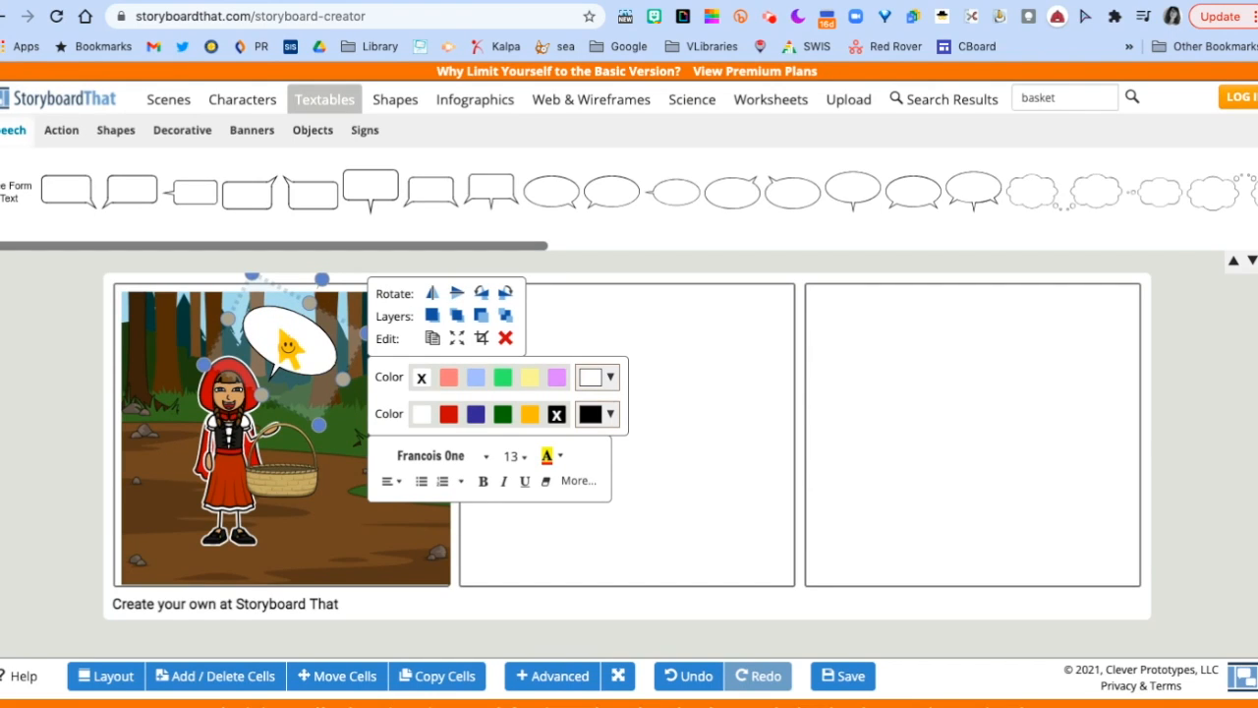
- Fill the speech bubble with "I'm off to my grandmother's house!", widen it to fit, and adjust its tilt and position above the girl
text(my grandmother's)
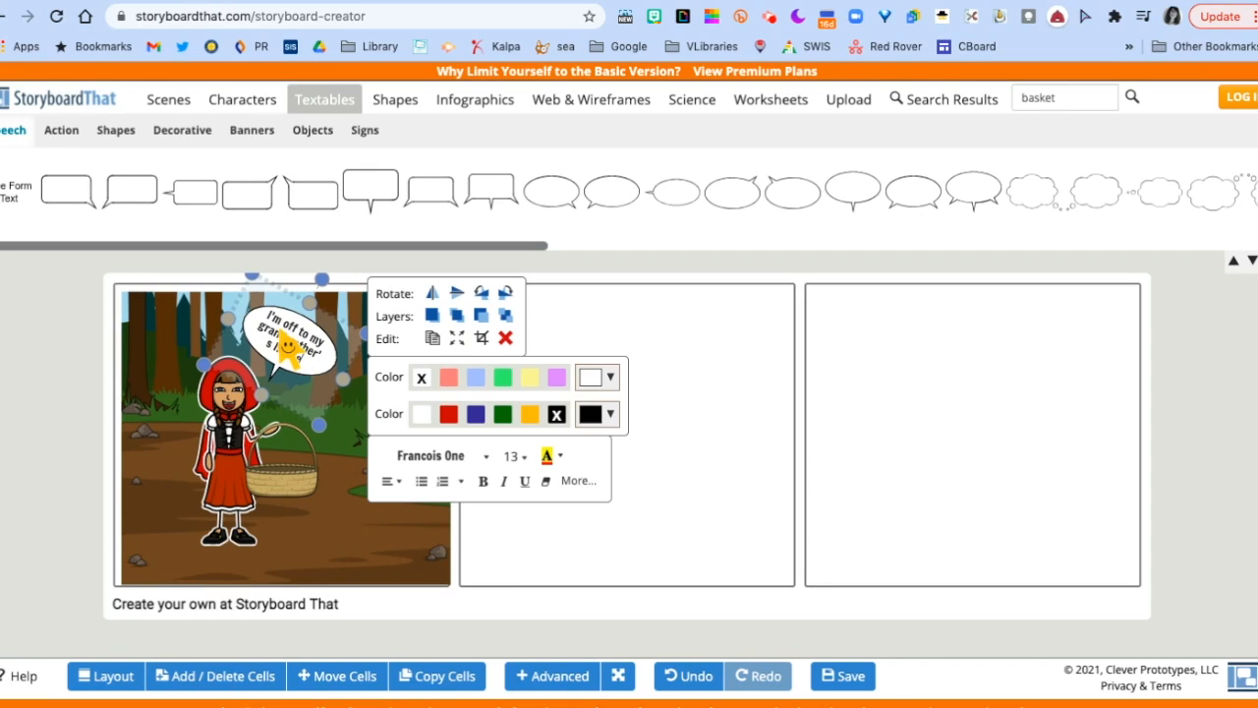
text( house!)
drag(348, 379, 371, 391)
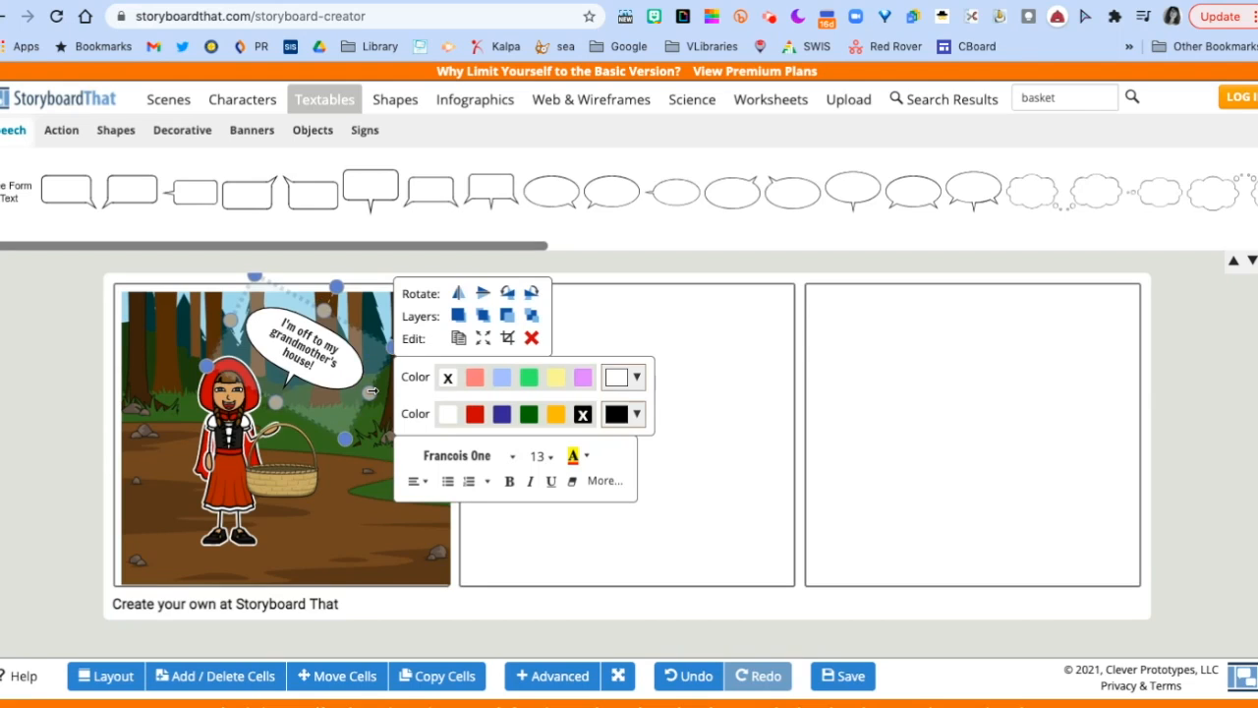
click(344, 289)
mouse_move(346, 291)
mouse_down()
mouse_move(356, 287)
mouse_move(351, 298)
mouse_move(330, 285)
mouse_up()
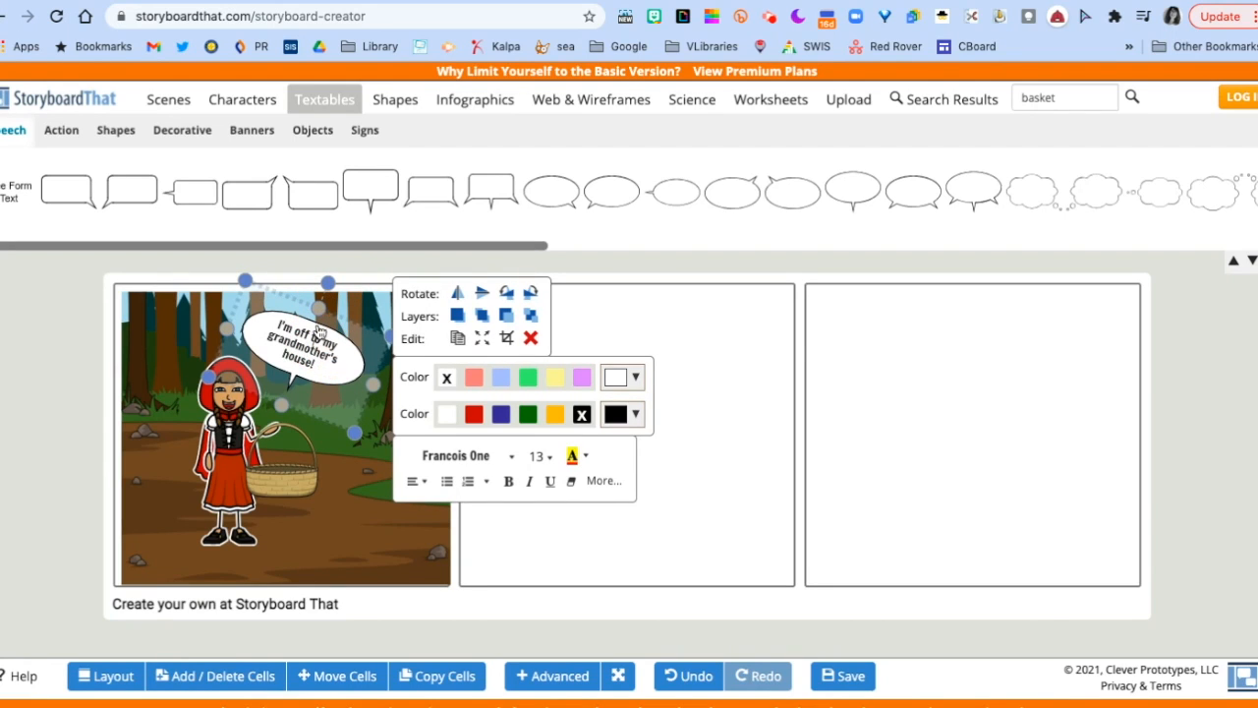
drag(276, 313, 249, 297)
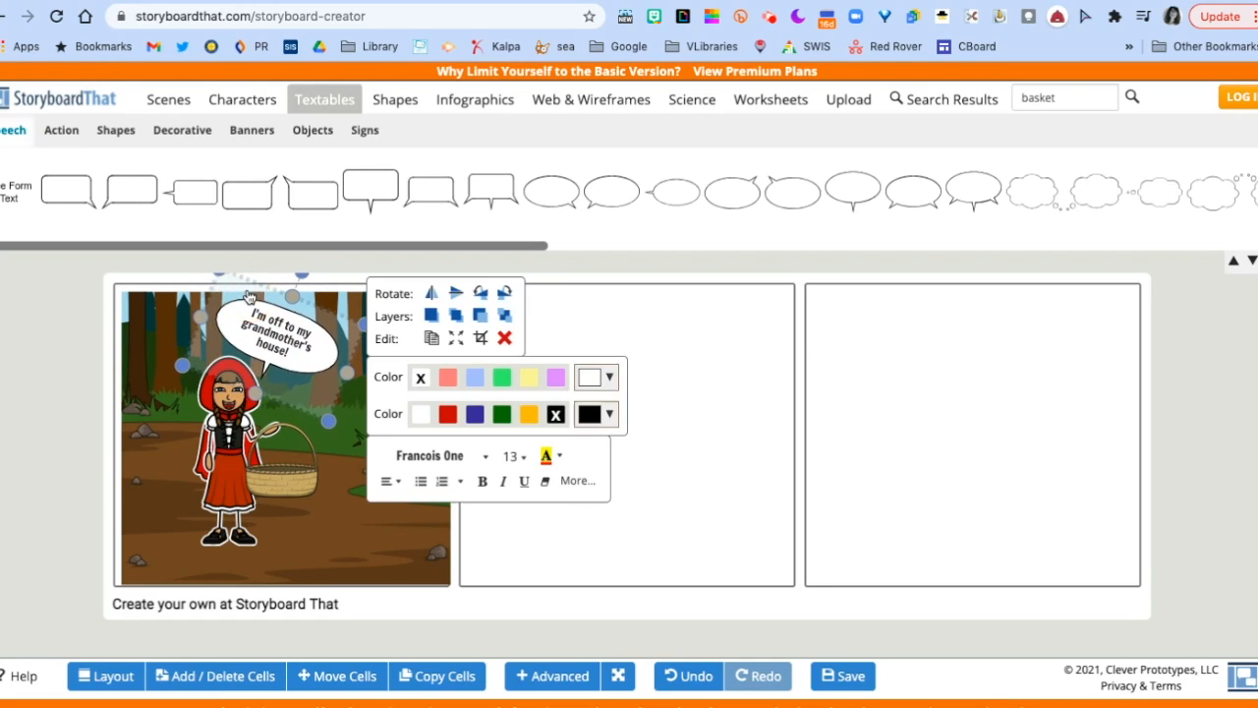
- Duplicate the forest scene from the first cell and place the copy in the second cell
right_click(316, 528)
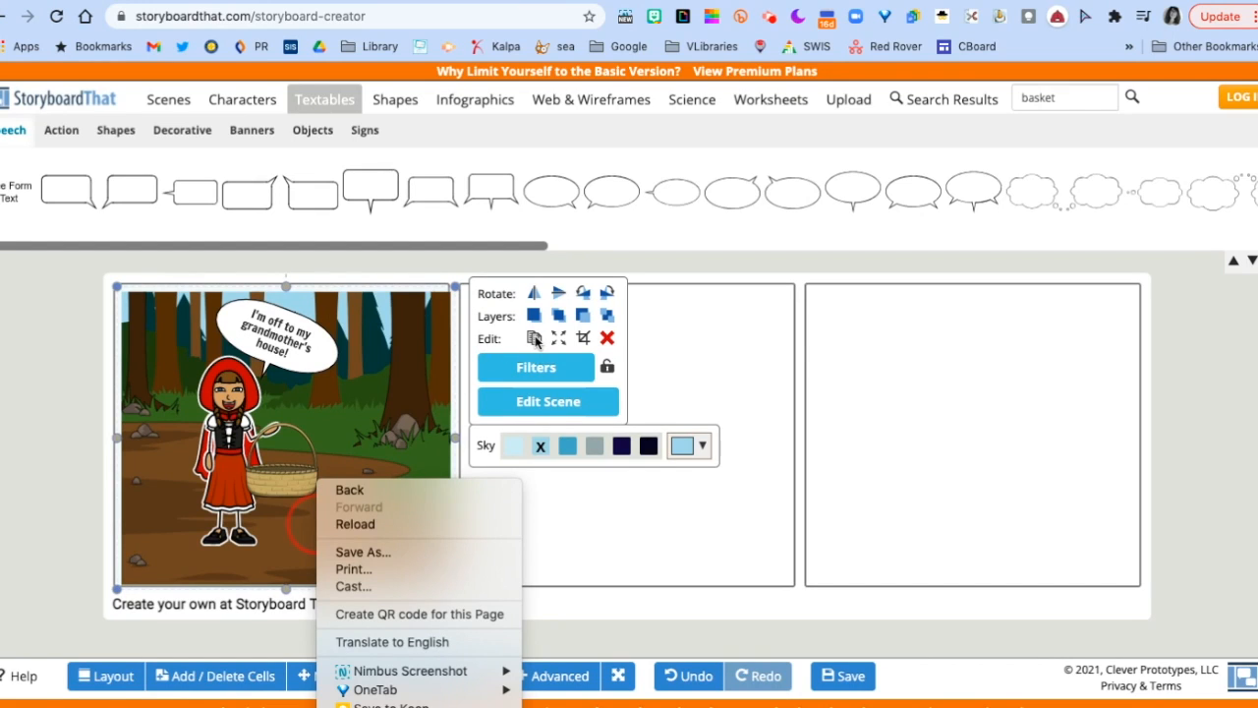
click(390, 479)
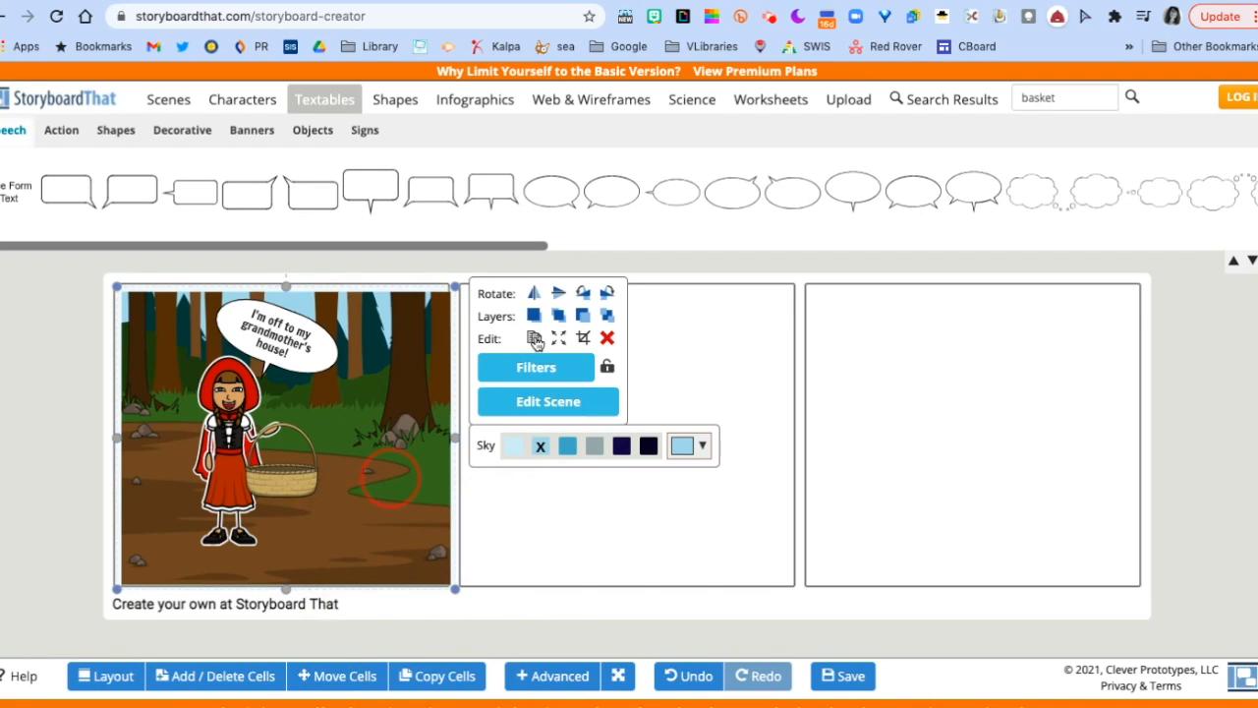
click(535, 338)
drag(334, 433, 635, 411)
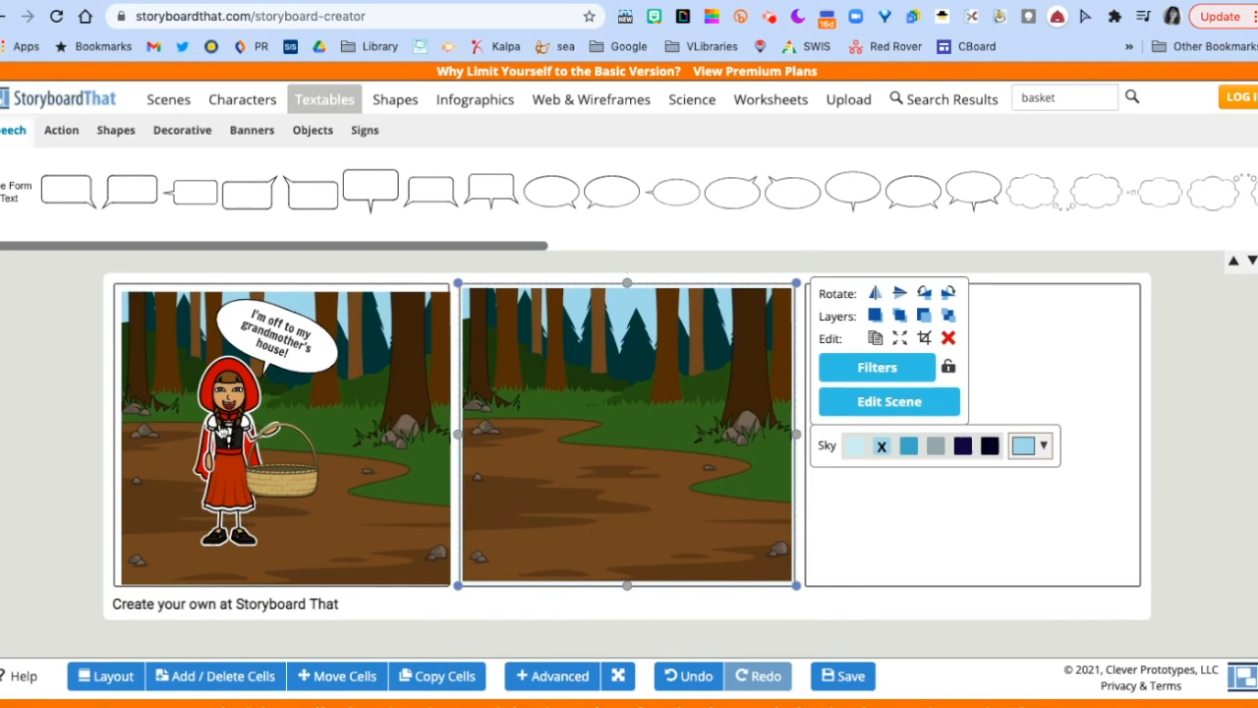
- Duplicate the girl from the first cell and stand the copy at the left side of the second cell's forest
click(222, 433)
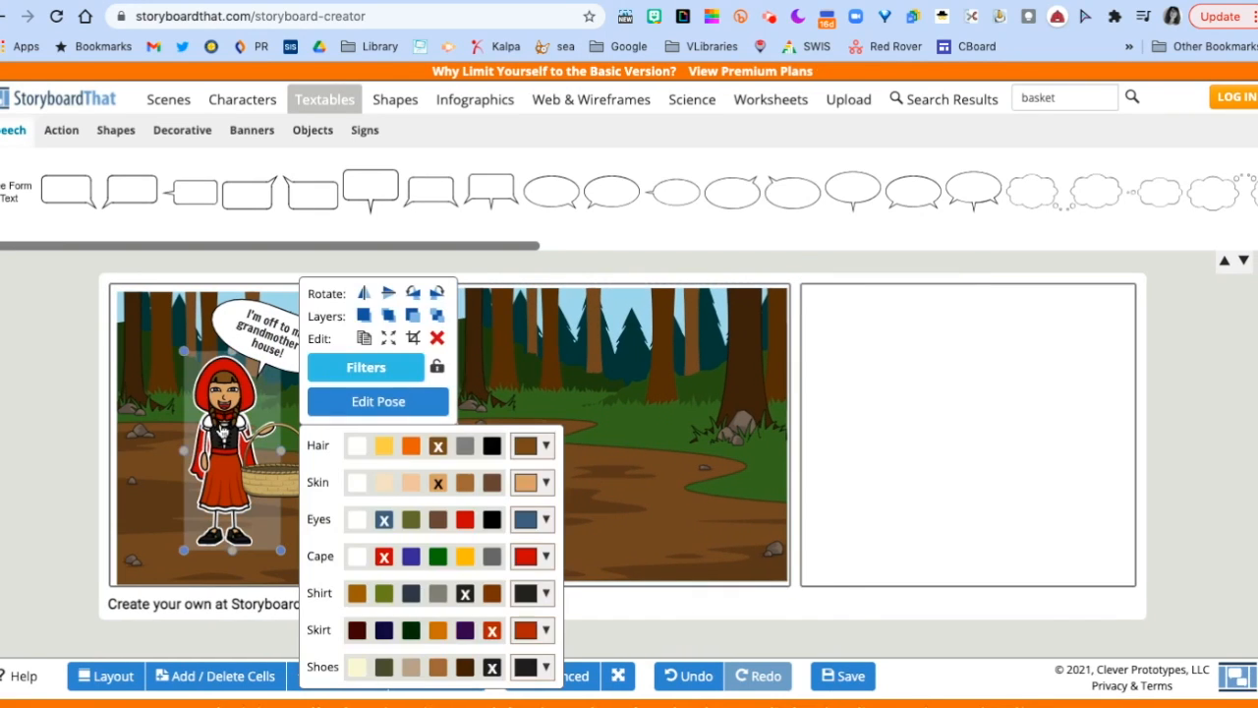
click(365, 339)
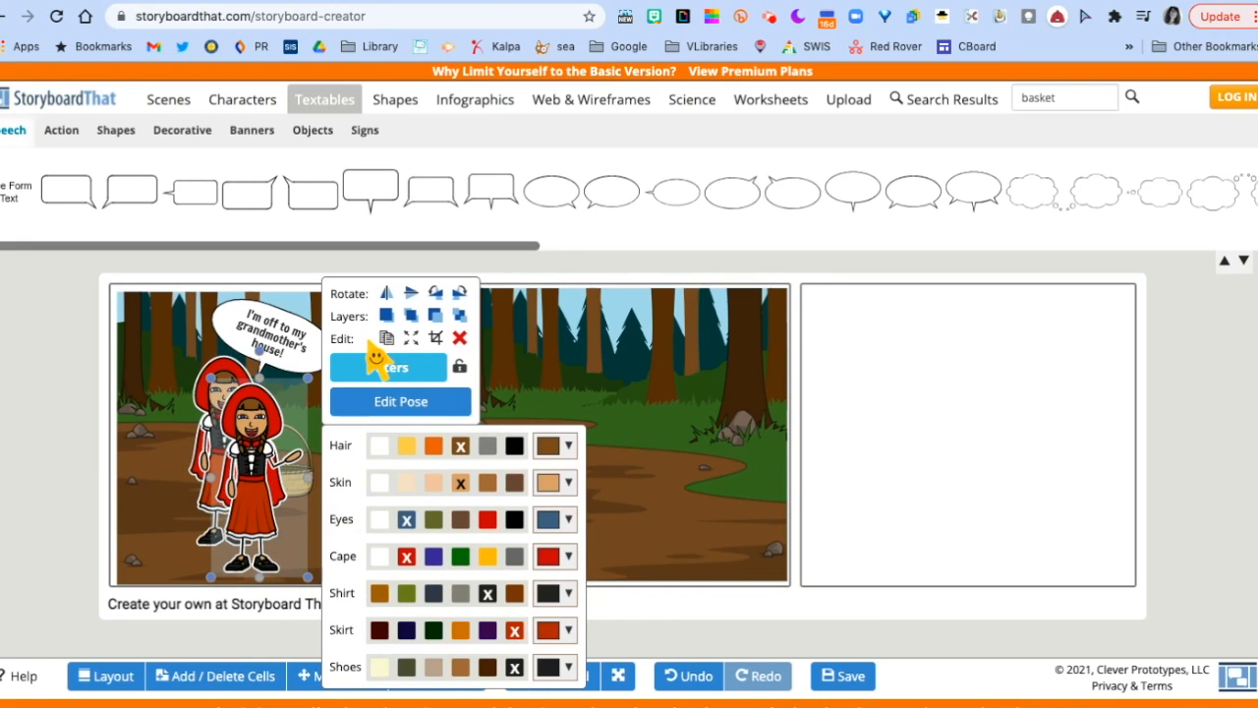
drag(254, 478, 509, 468)
- Duplicate the wicker basket and hang the copy from the girl's raised hand in the second cell
click(274, 486)
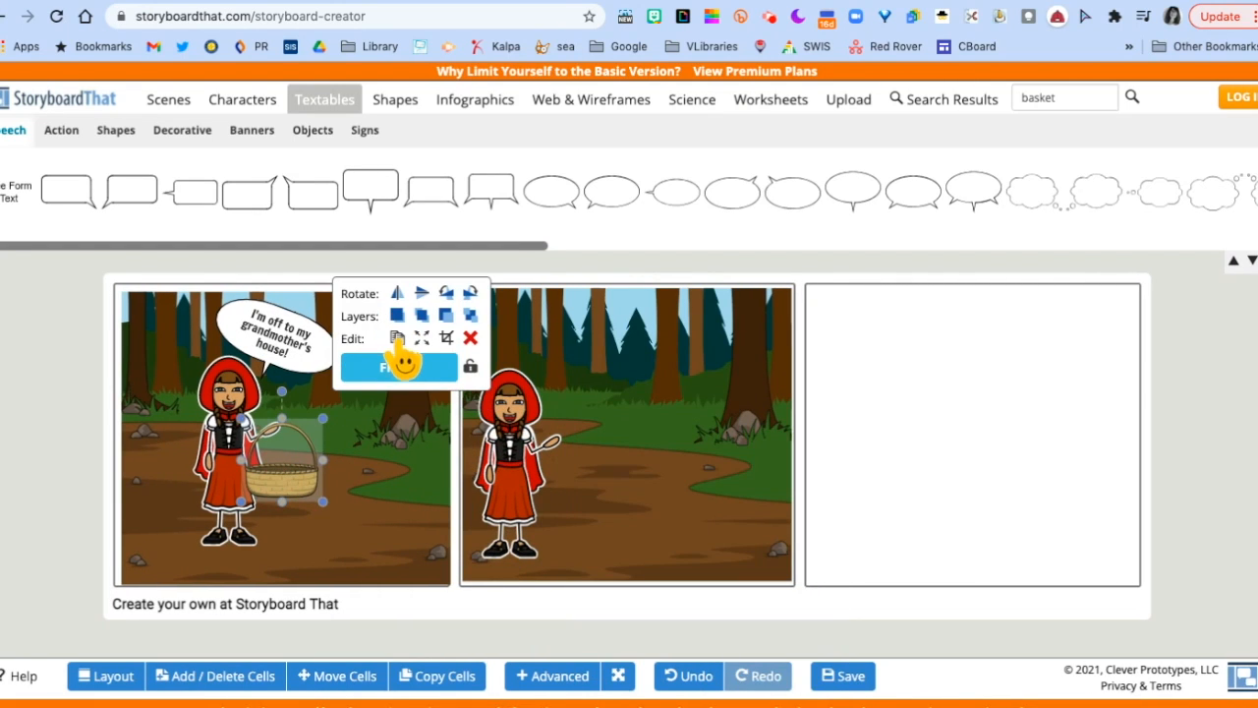
click(397, 339)
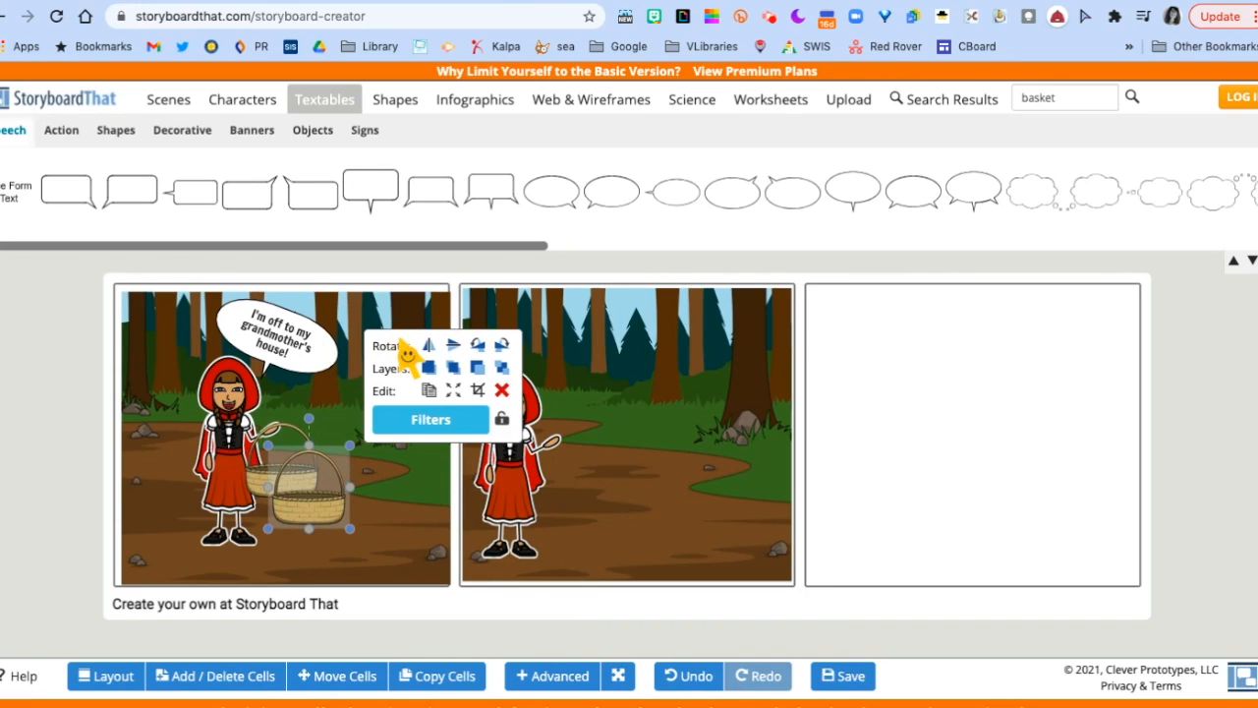
drag(305, 515, 551, 497)
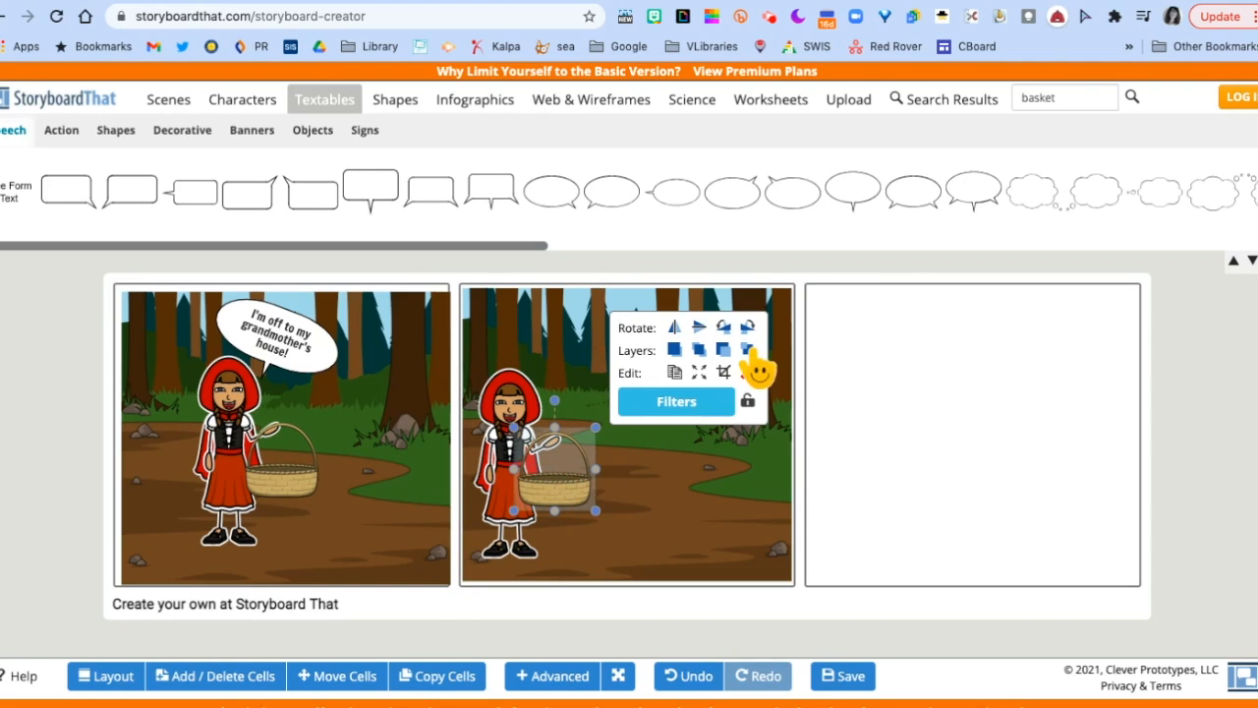
- Clear the library search and add the orange fox from the Monsters & Myths characters to the right side of the second cell
click(1061, 107)
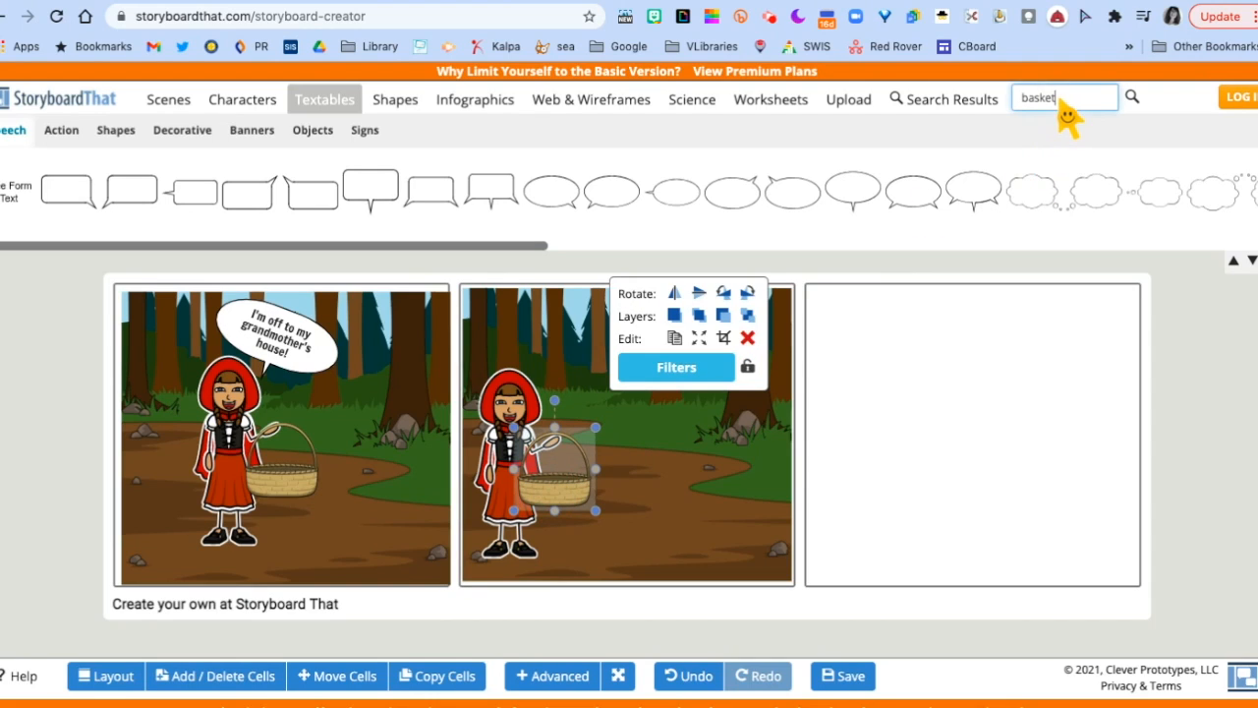
key(BackSpace)
key(BackSpace)
click(242, 102)
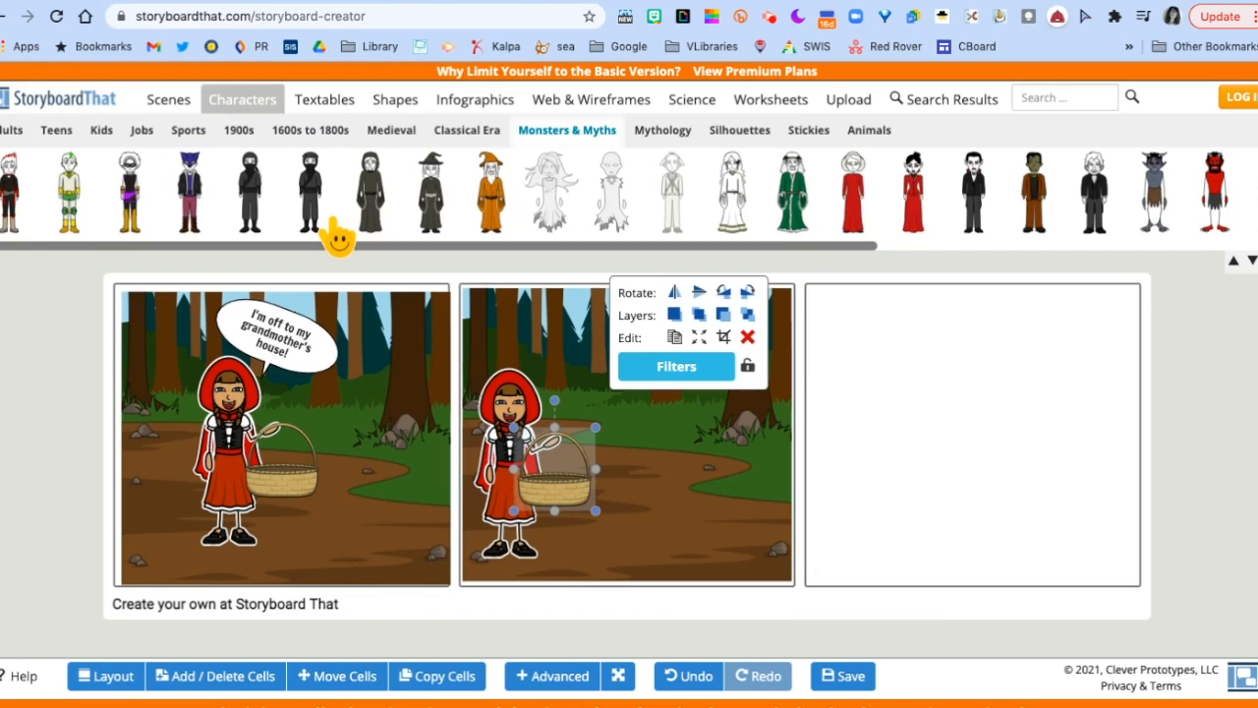
scroll(337, 236, left, 5)
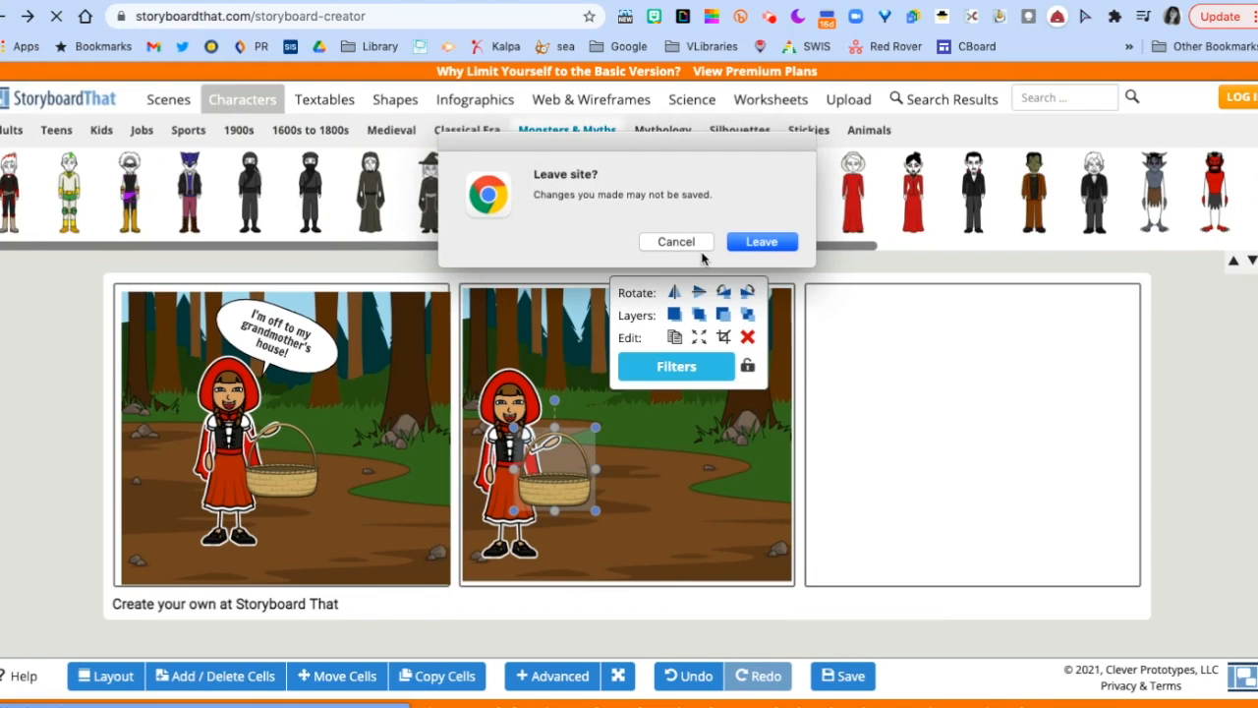
click(678, 244)
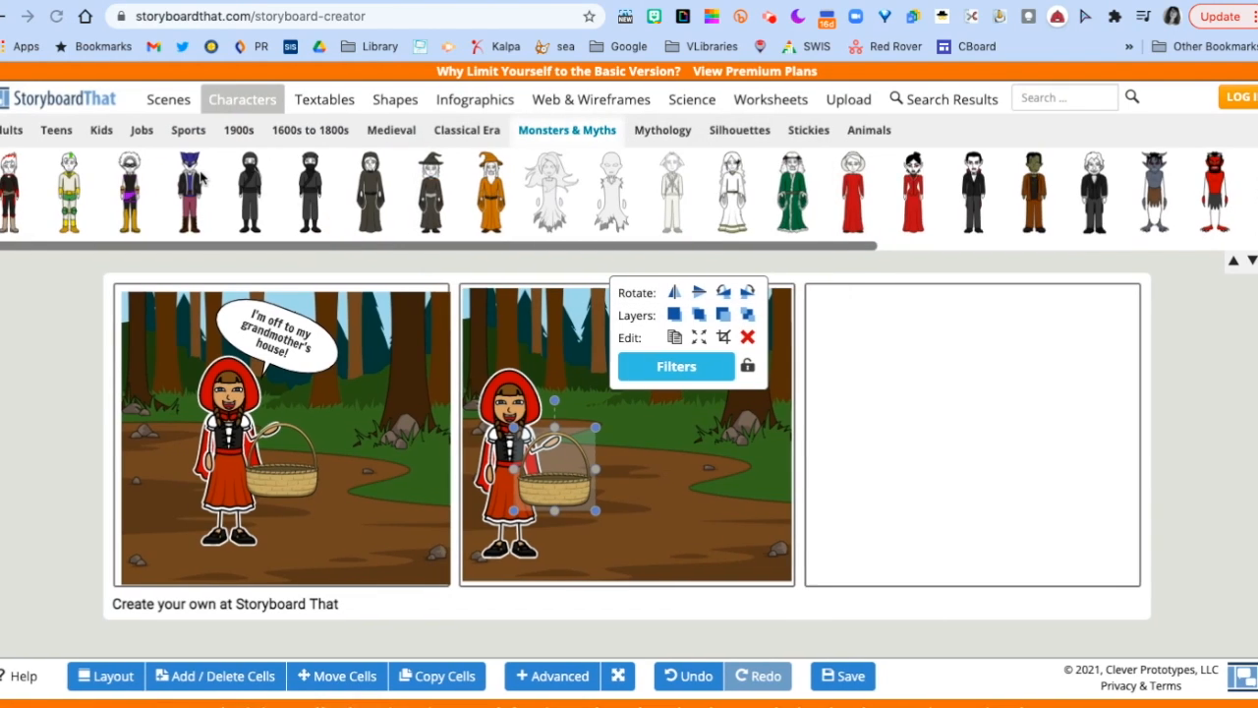
scroll(88, 184, right, 1)
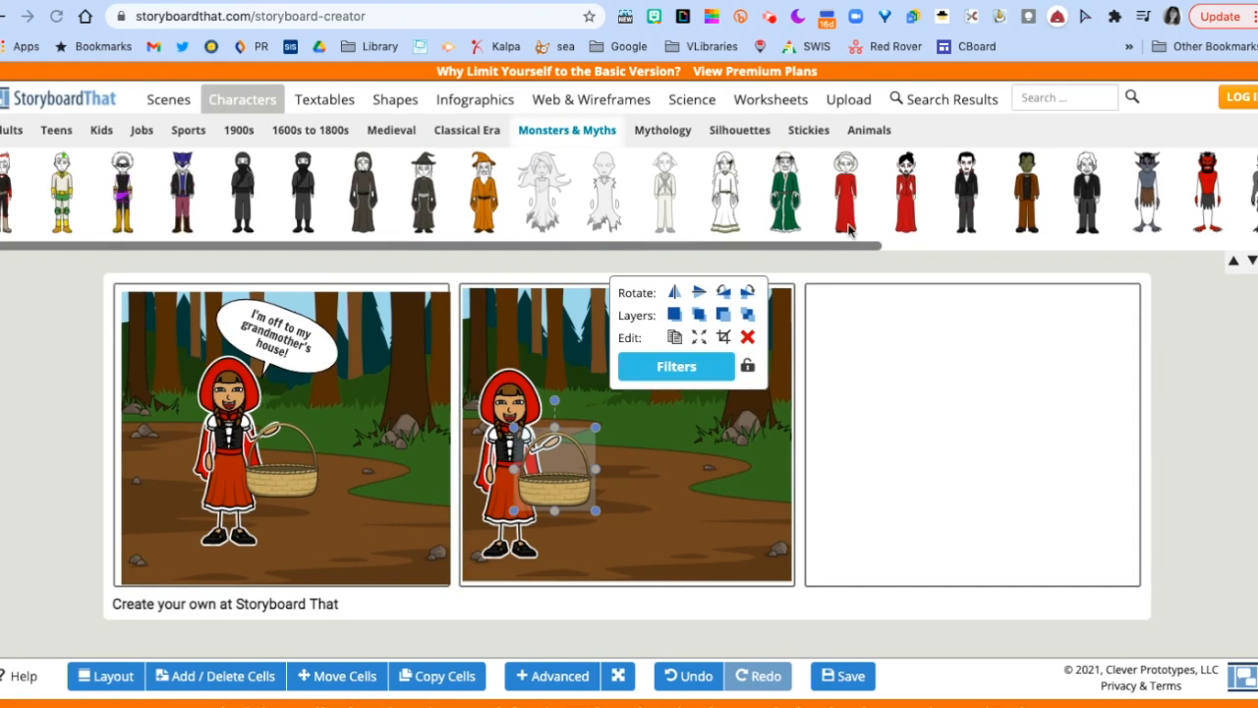
scroll(865, 227, right, 1)
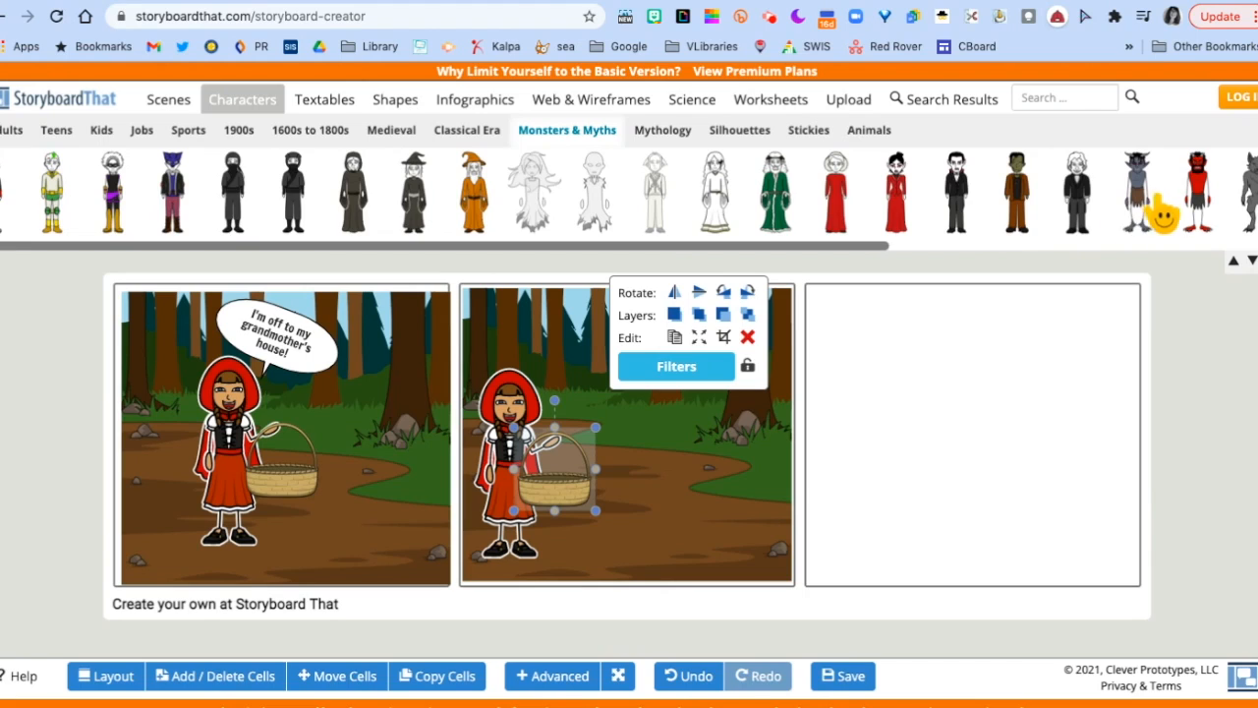
scroll(1167, 214, right, 5)
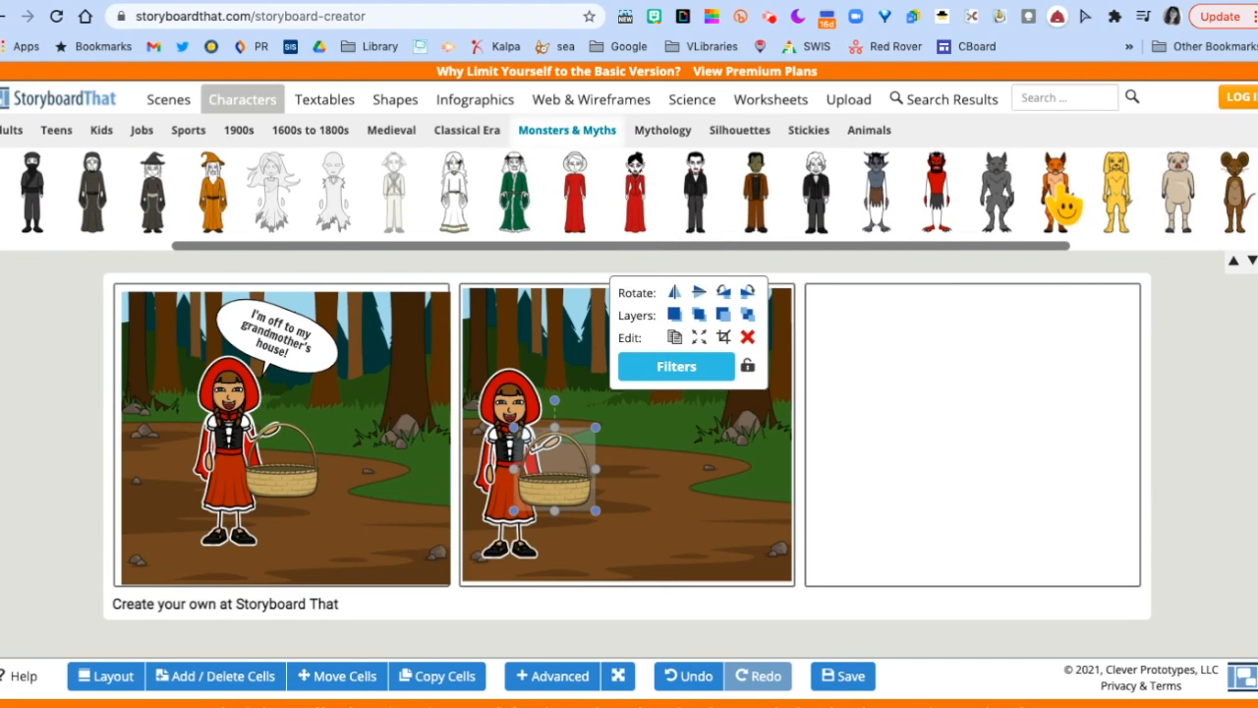
drag(1064, 206, 714, 484)
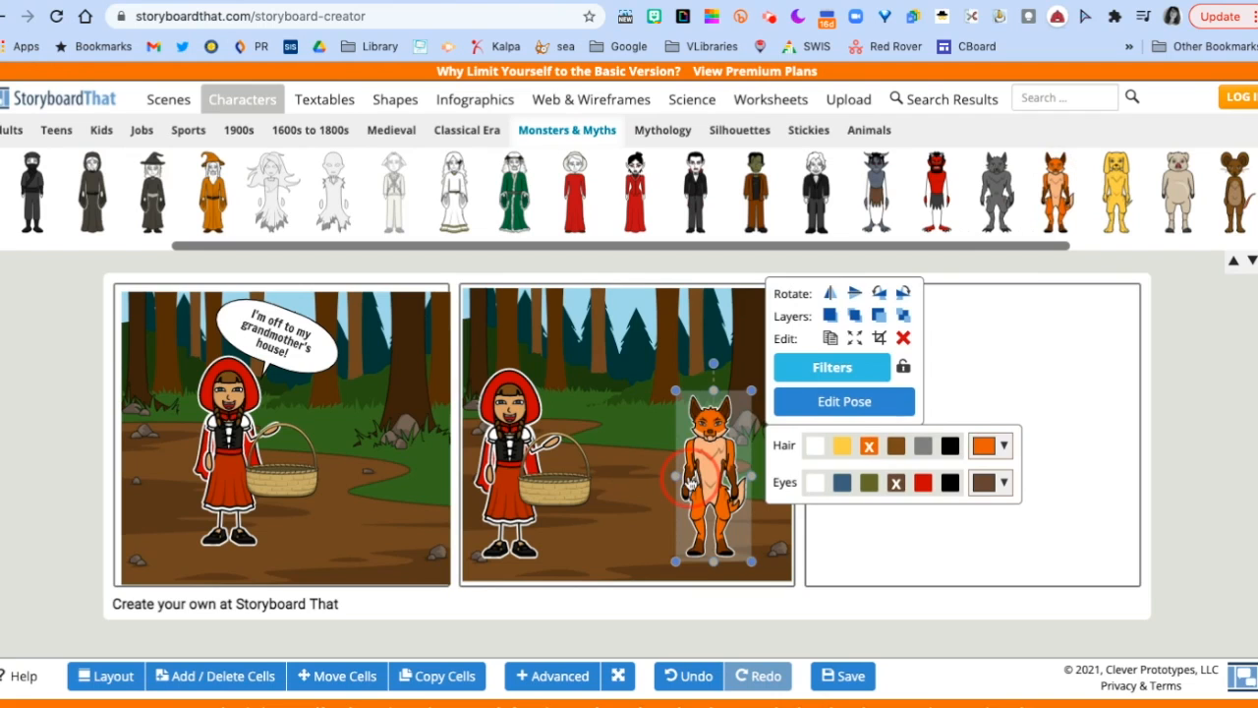
- Update the fox's pose to face left with the yellow-eyed, open-mouthed menacing expression
click(852, 411)
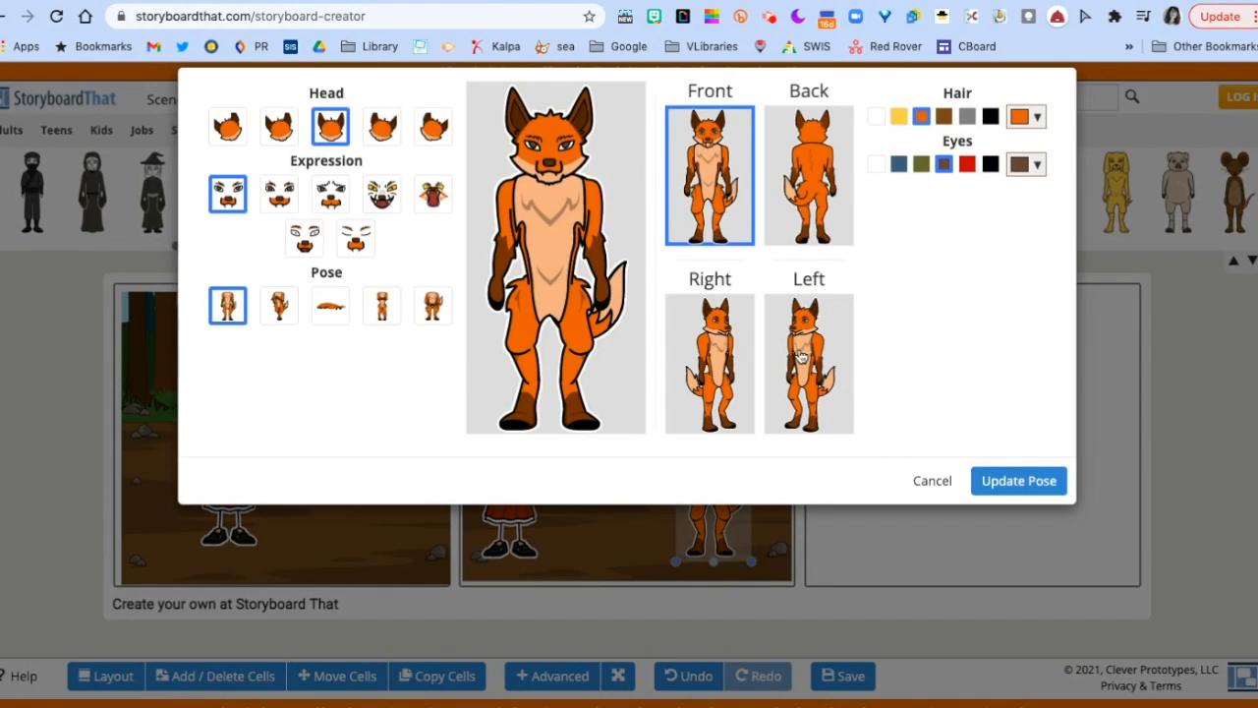
click(801, 354)
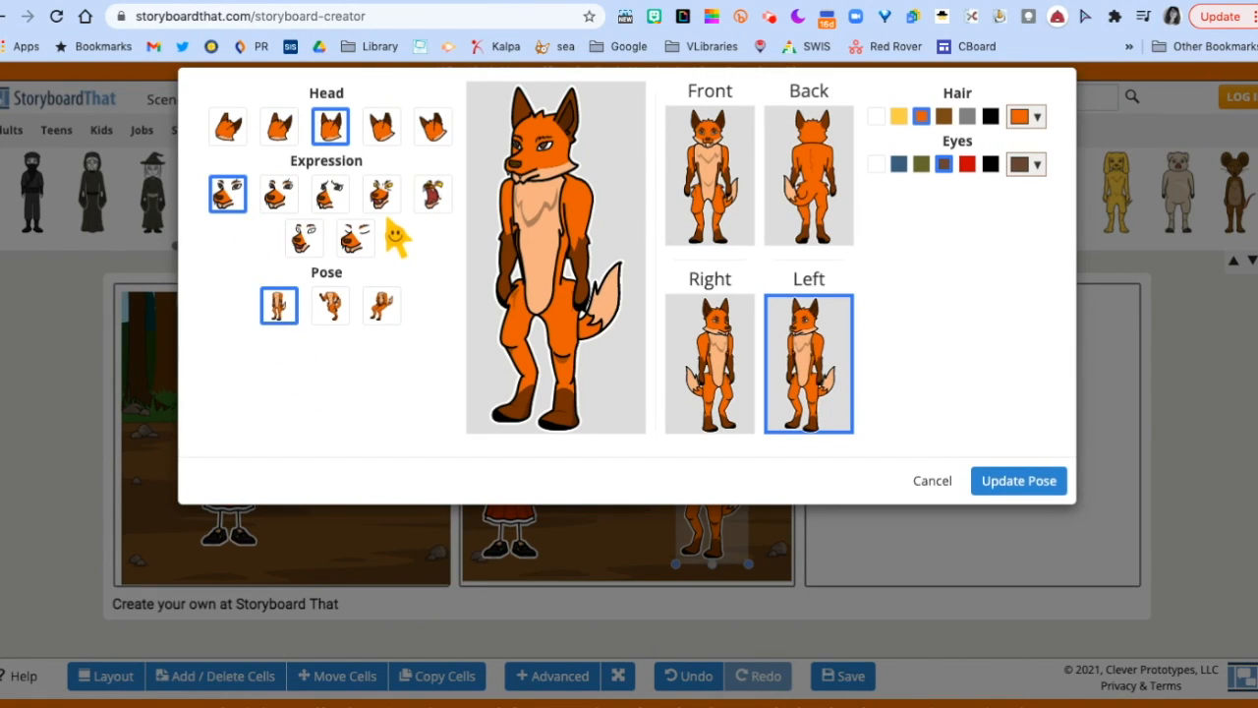
click(300, 247)
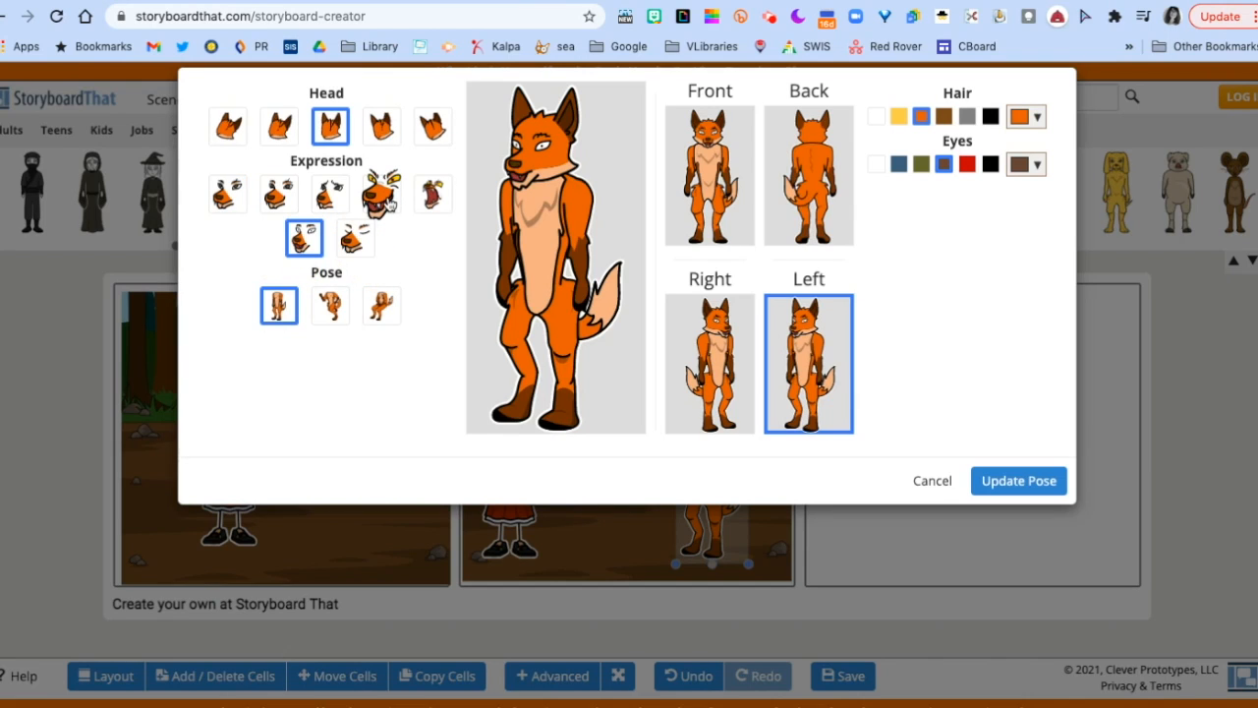
click(390, 202)
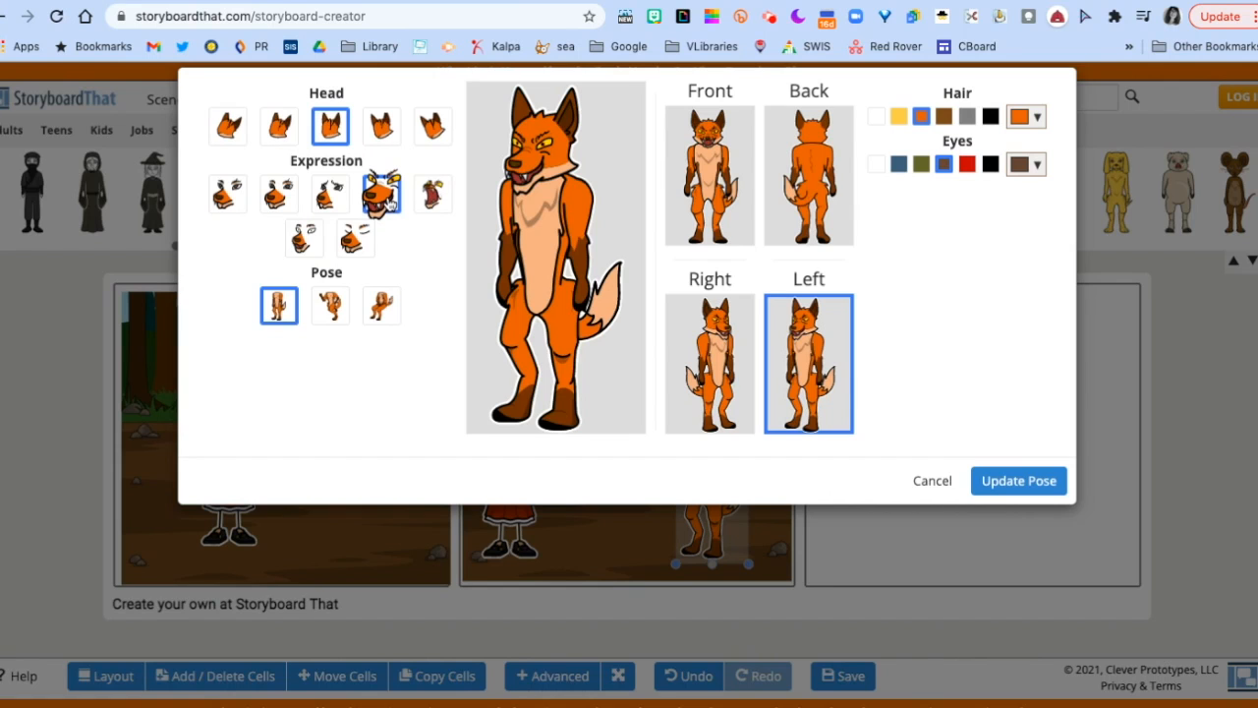
click(1025, 497)
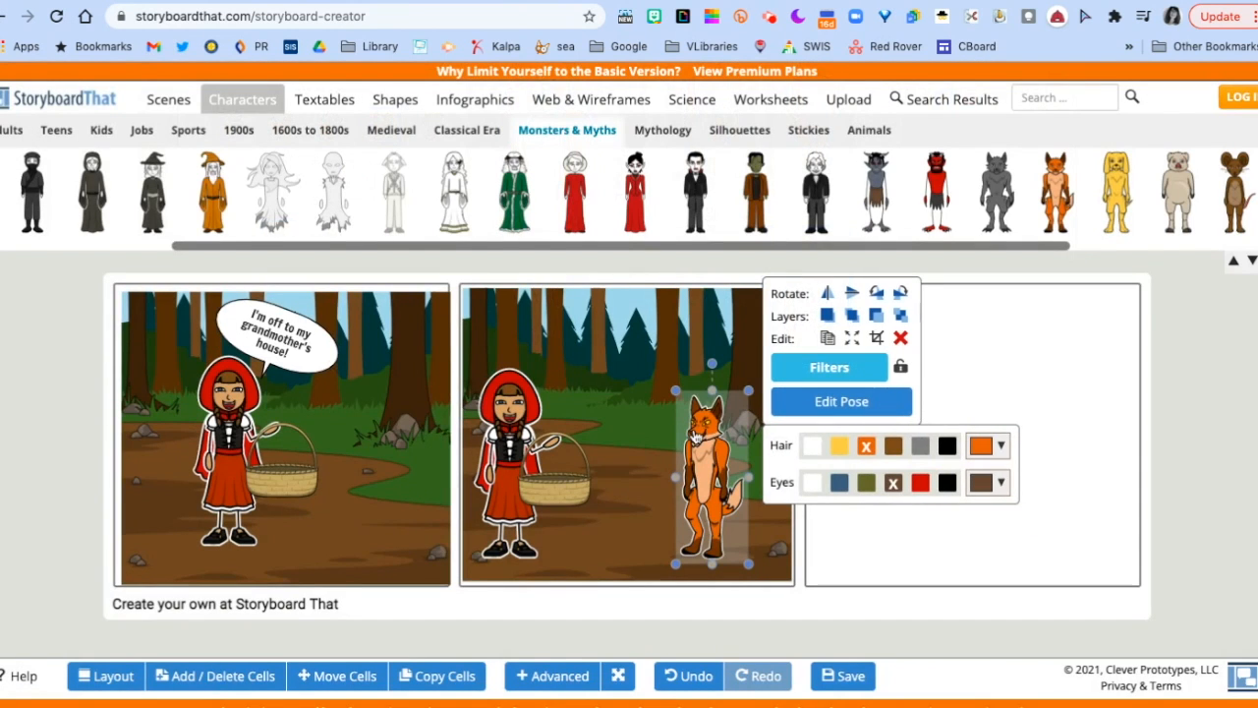
- Update the pose of the girl in the second cell so that she faces right towards the fox
click(503, 447)
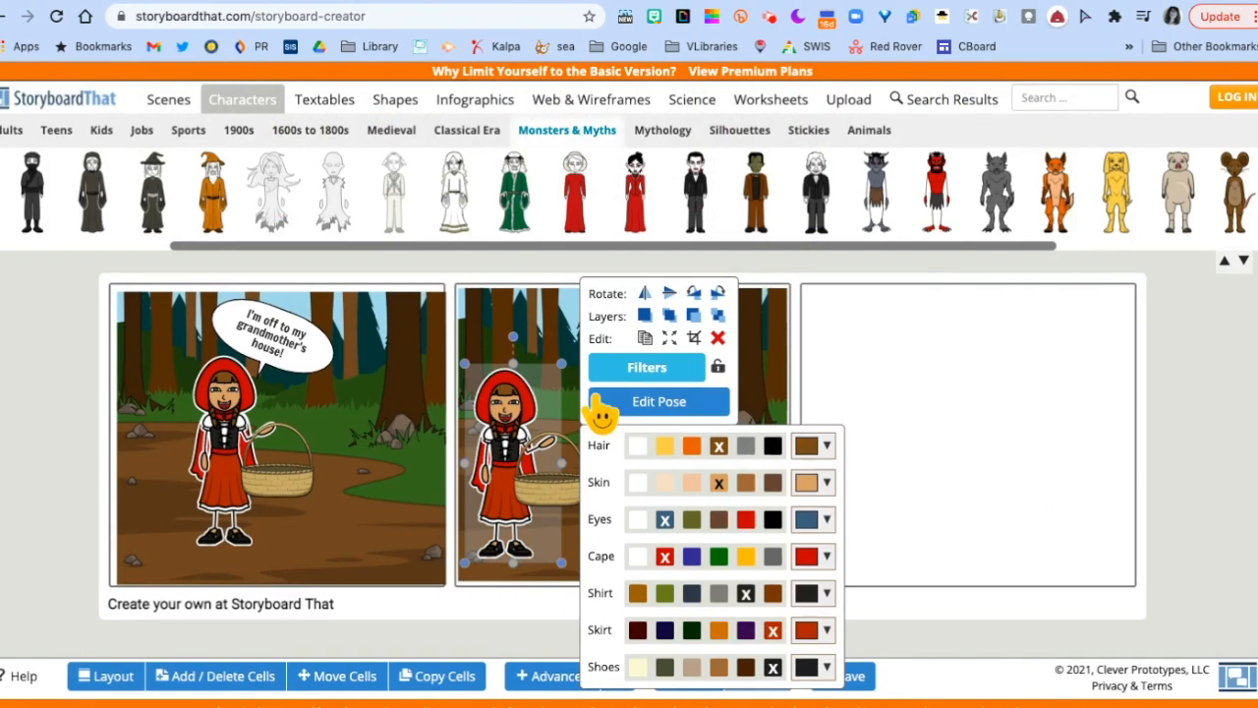
click(656, 405)
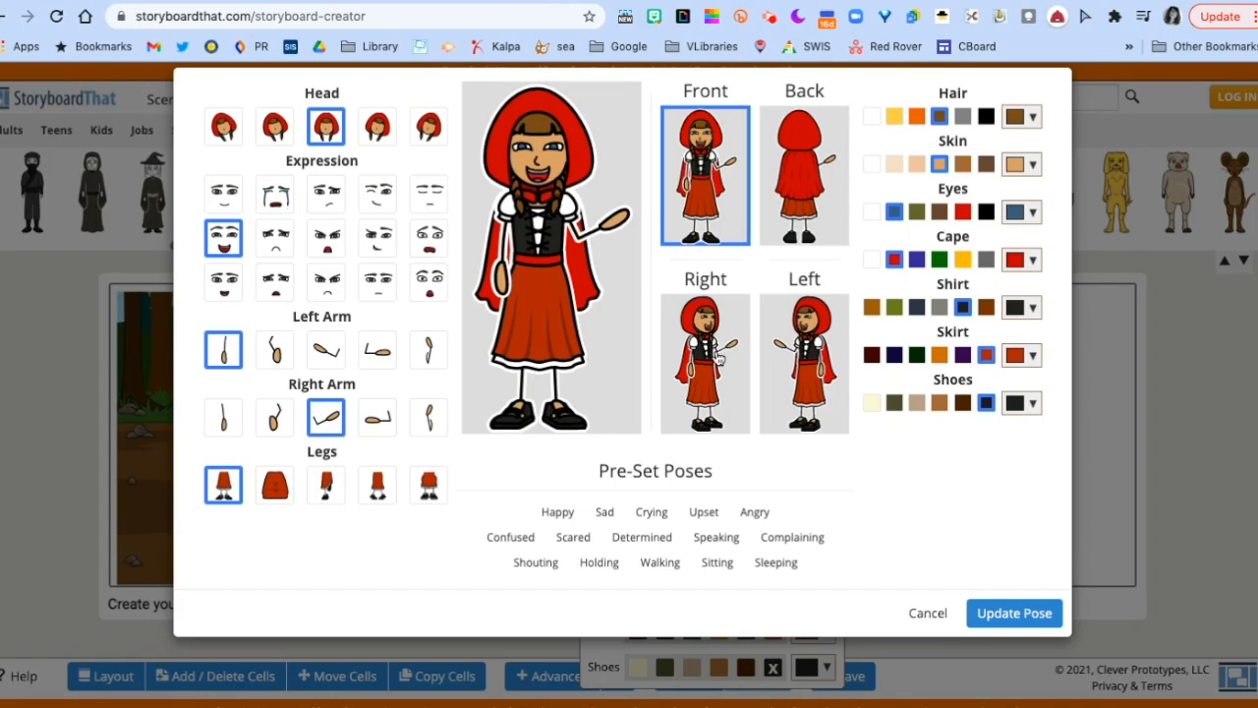
click(720, 360)
click(1013, 614)
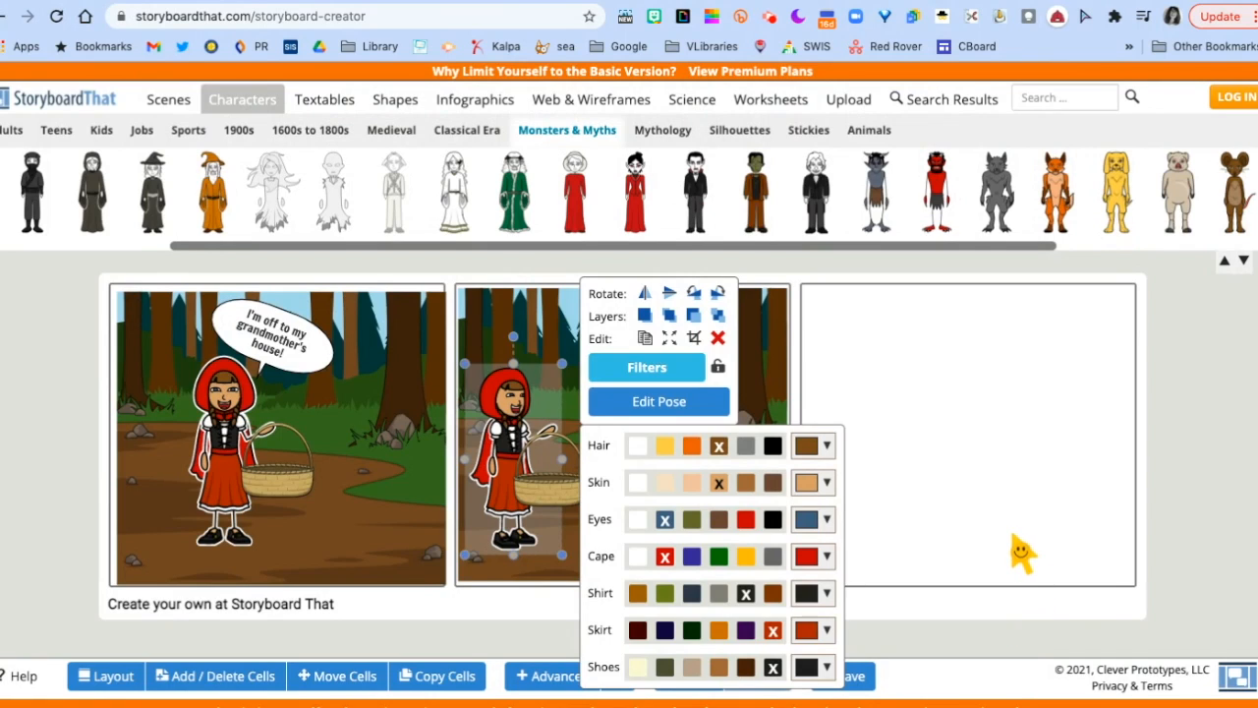
click(944, 543)
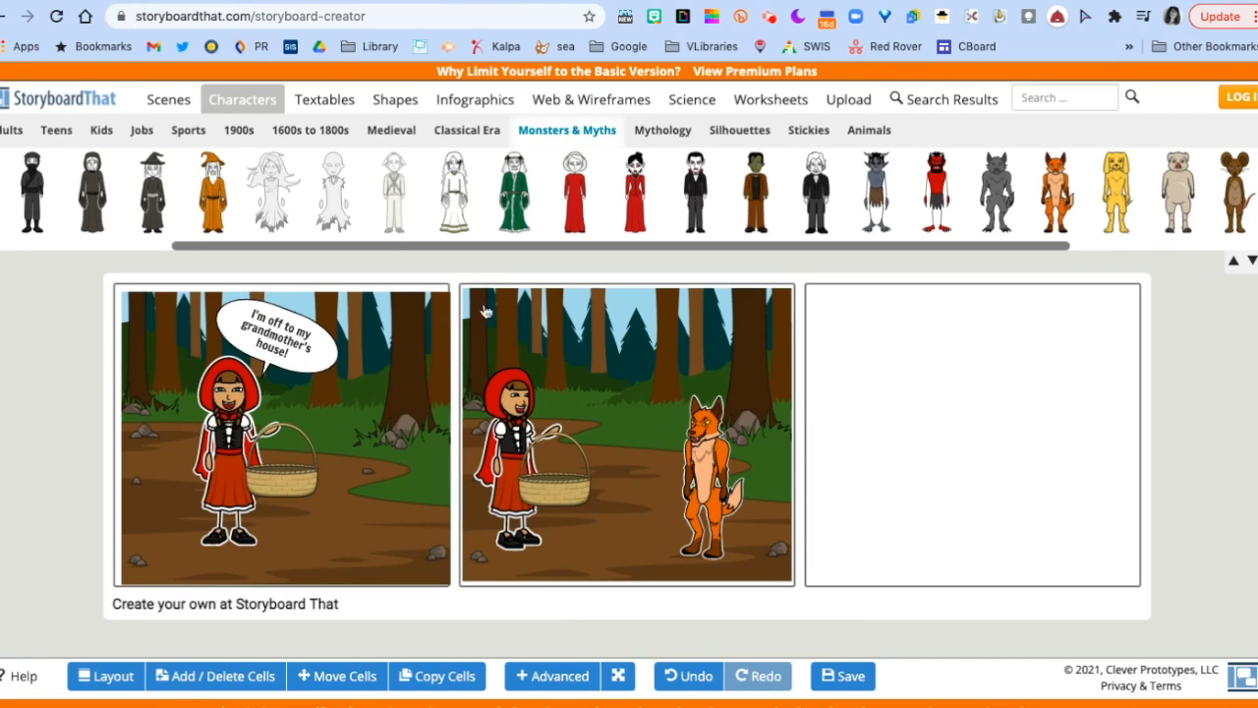
- Add an oval speech bubble with a downward tail to the second cell, widened and raised just above the fox's head
click(321, 102)
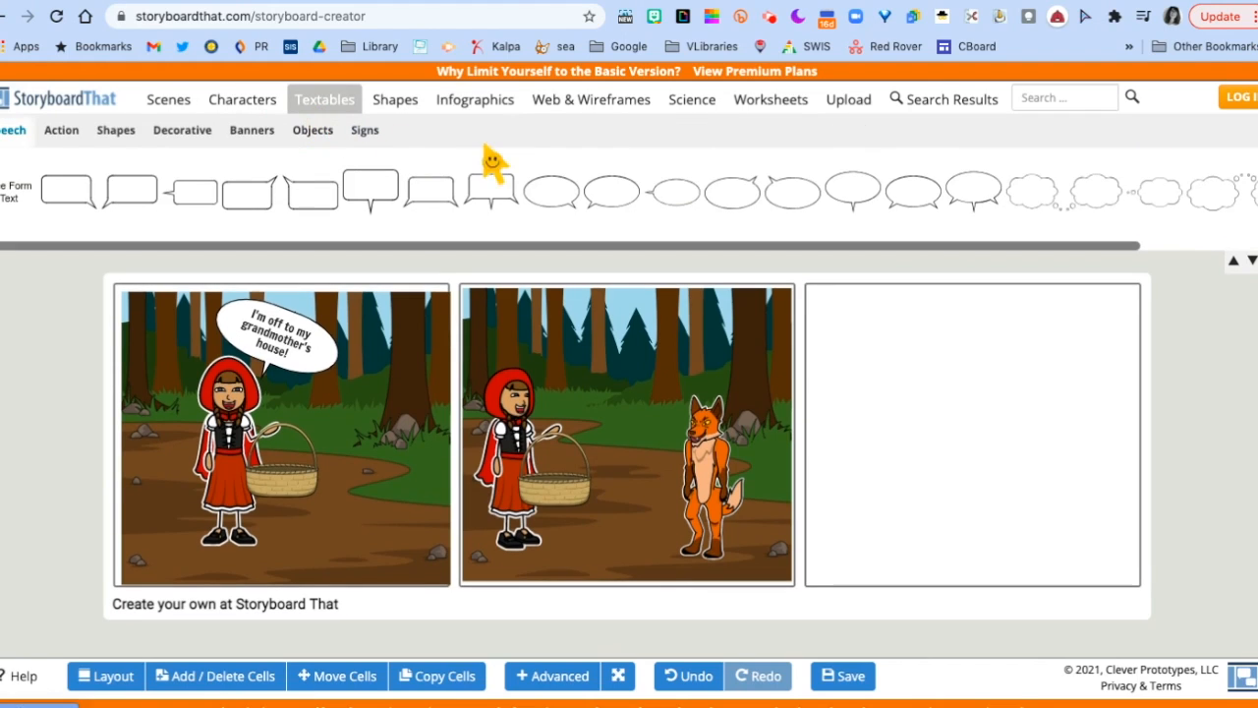
drag(858, 195, 696, 366)
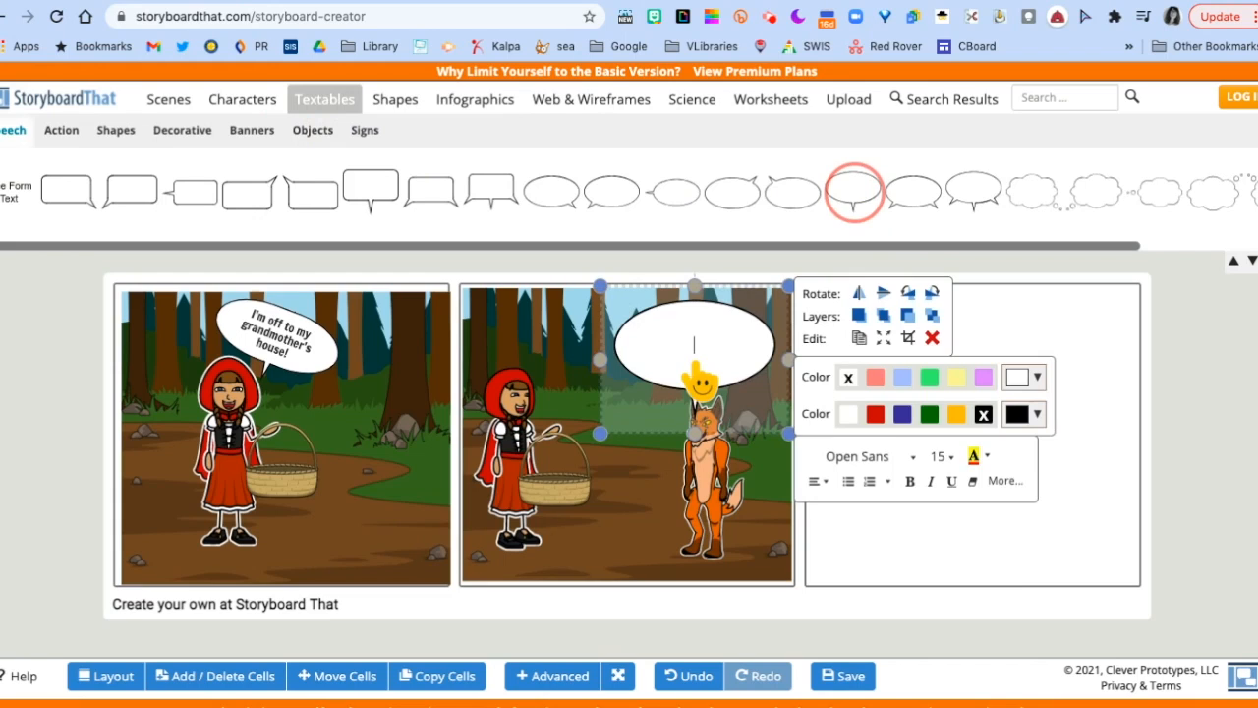
drag(598, 357, 569, 360)
click(675, 332)
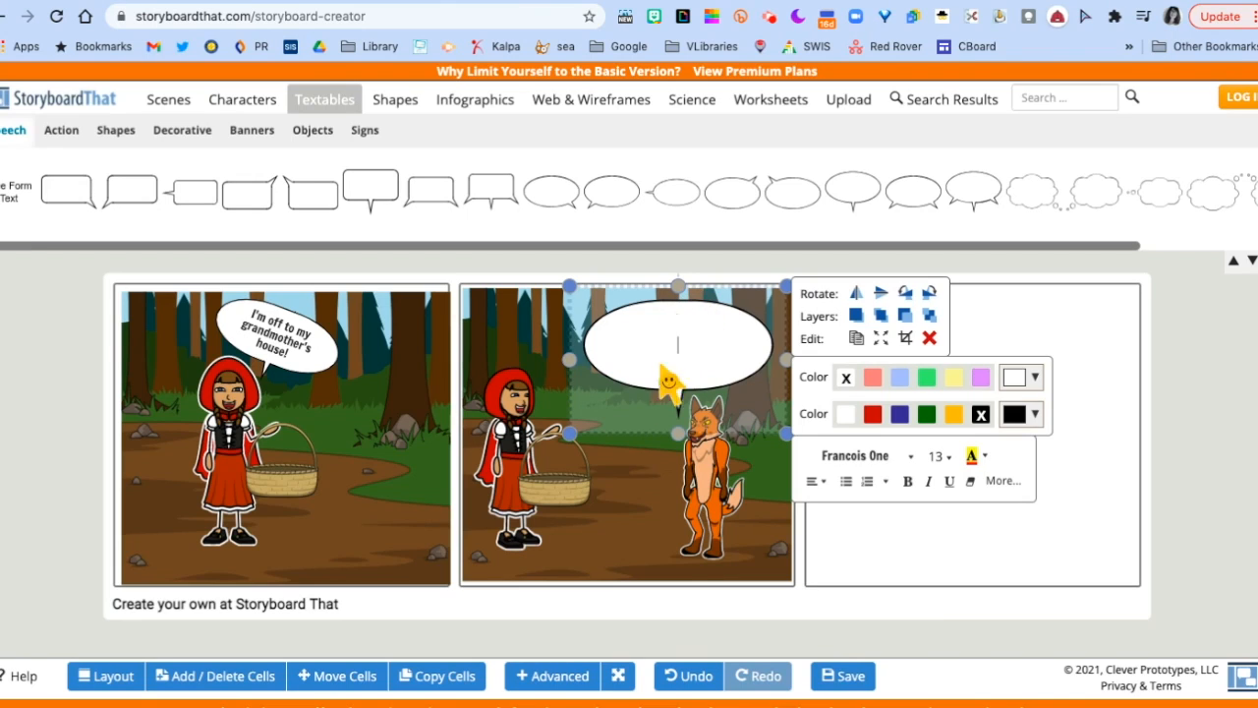
click(652, 411)
drag(652, 411, 653, 397)
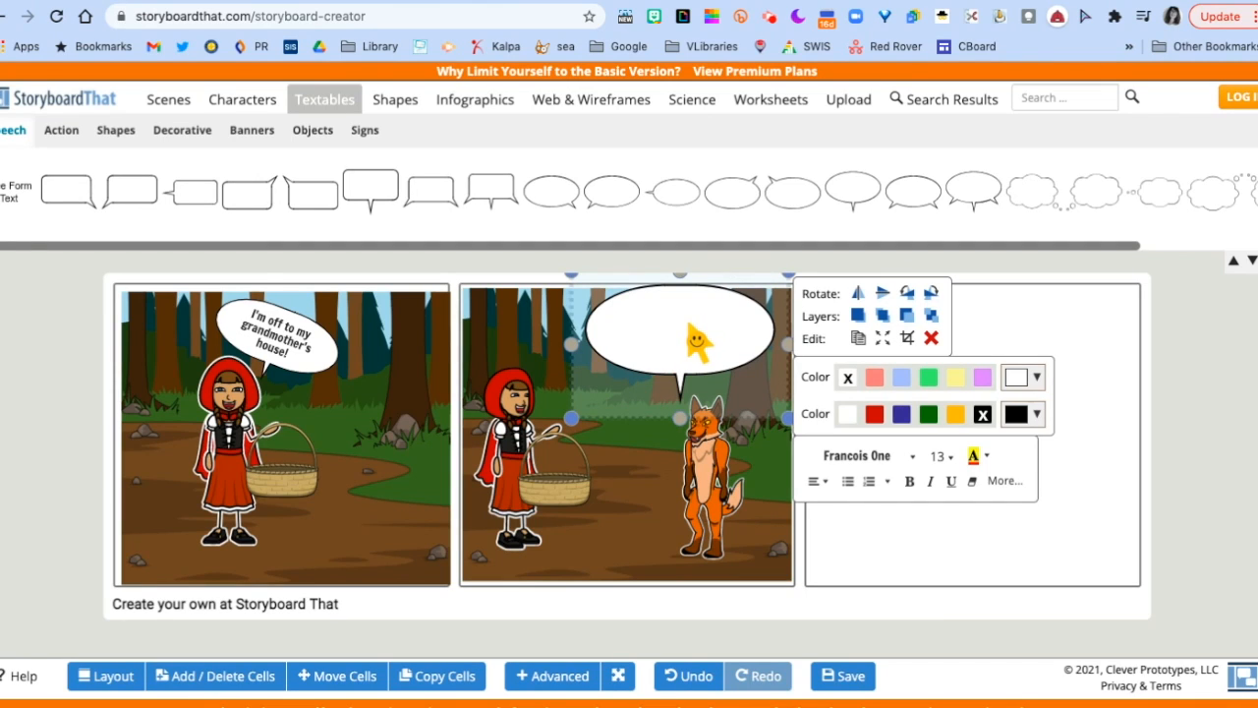
- Set the fox's speech bubble font to Creepster and enter the text "WHERE ARE YOU GOING, LITTLE RED? WHAT DO YOU HAVE?"
click(853, 462)
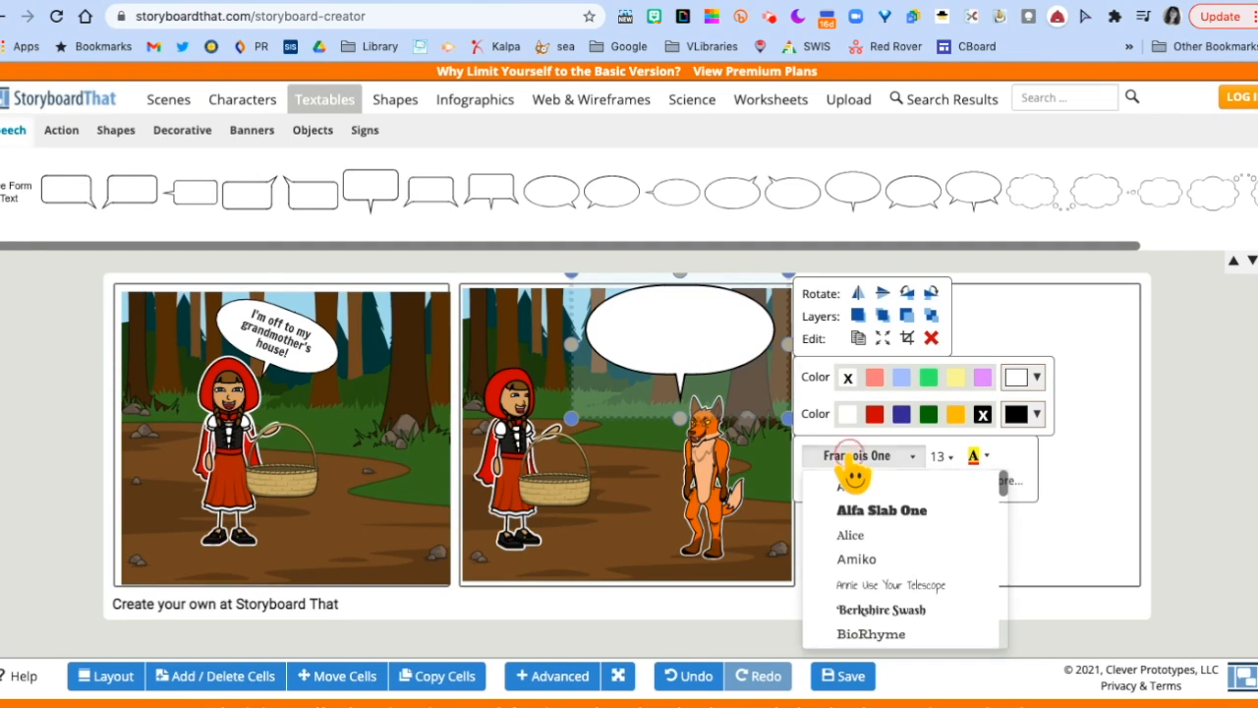
scroll(842, 590, down, 3)
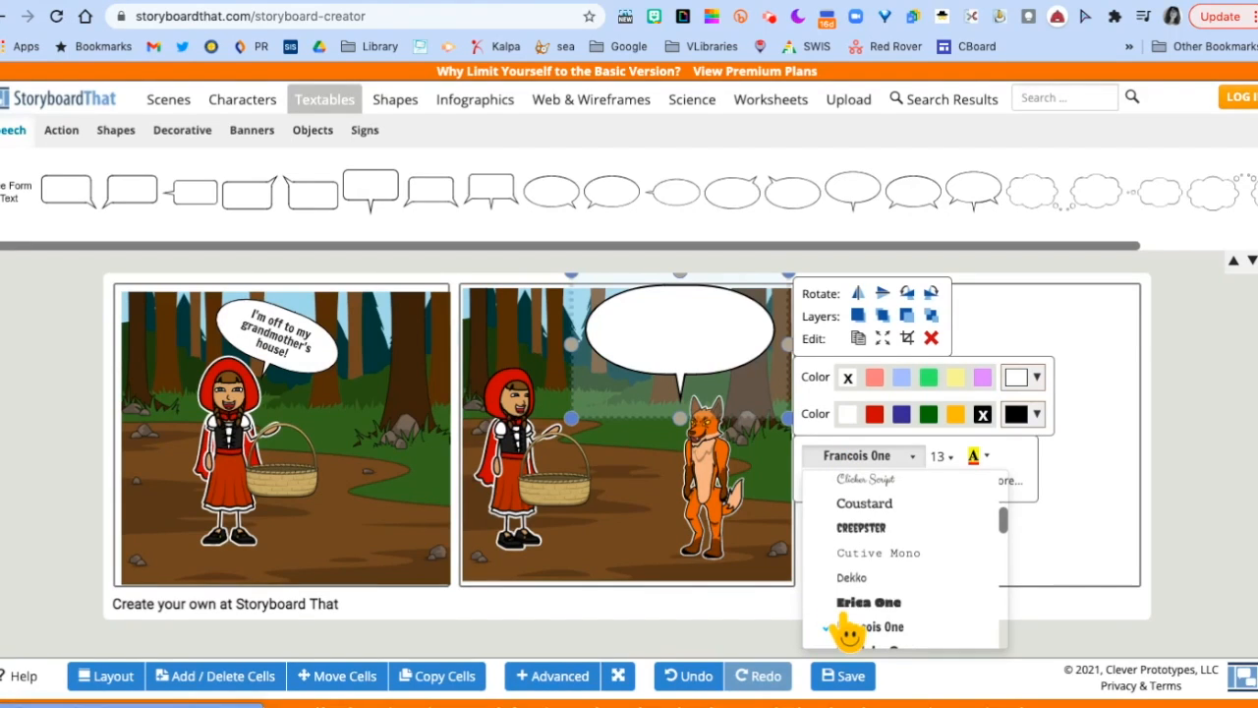
click(873, 533)
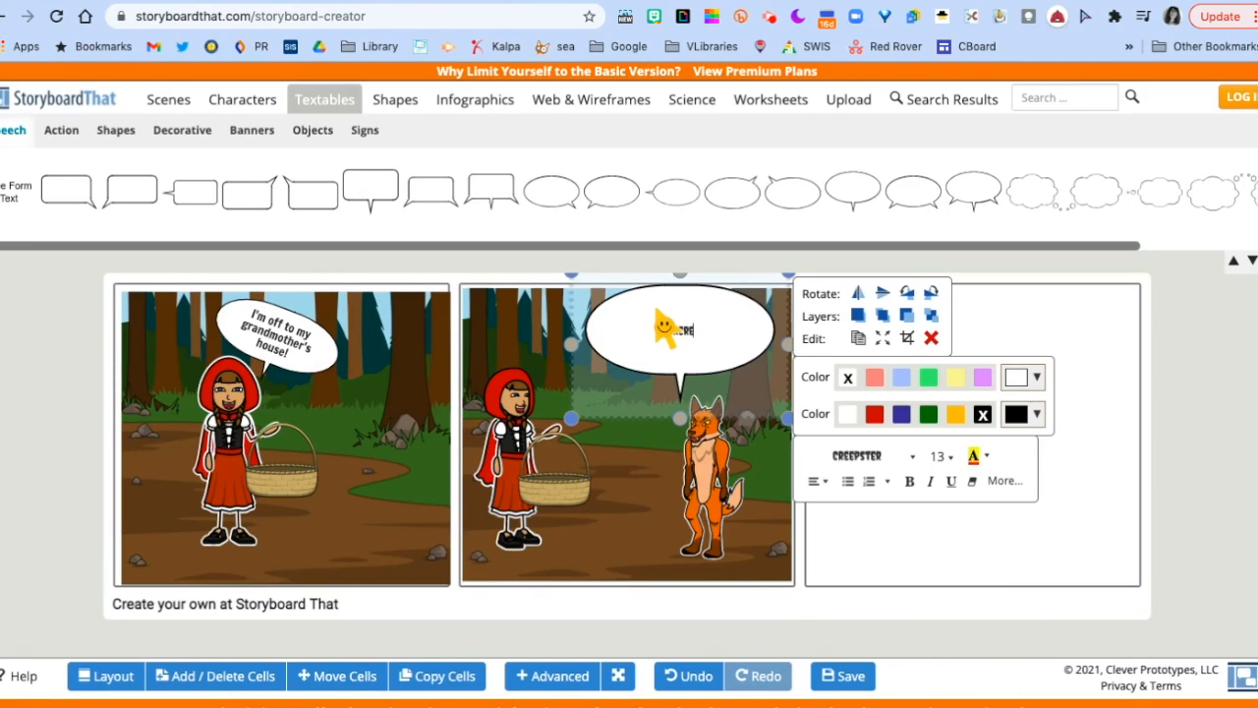
text(ARE YOU GOING, LIT)
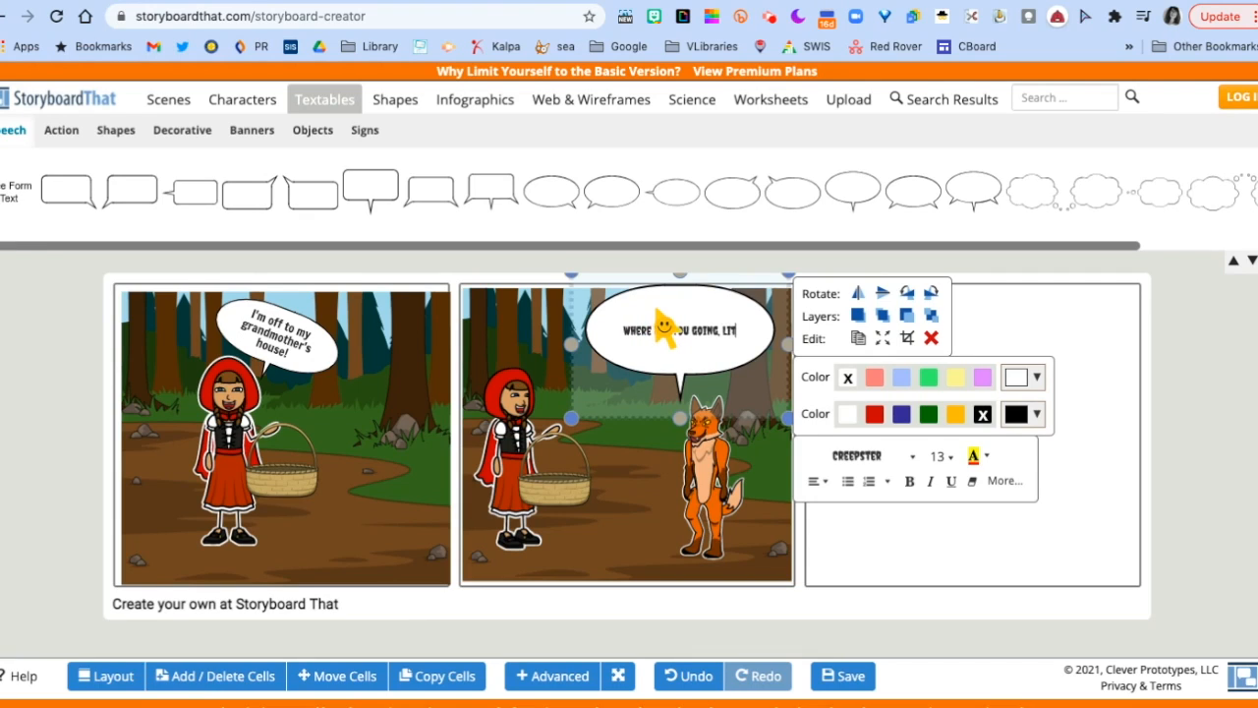
text(TLE RED?)
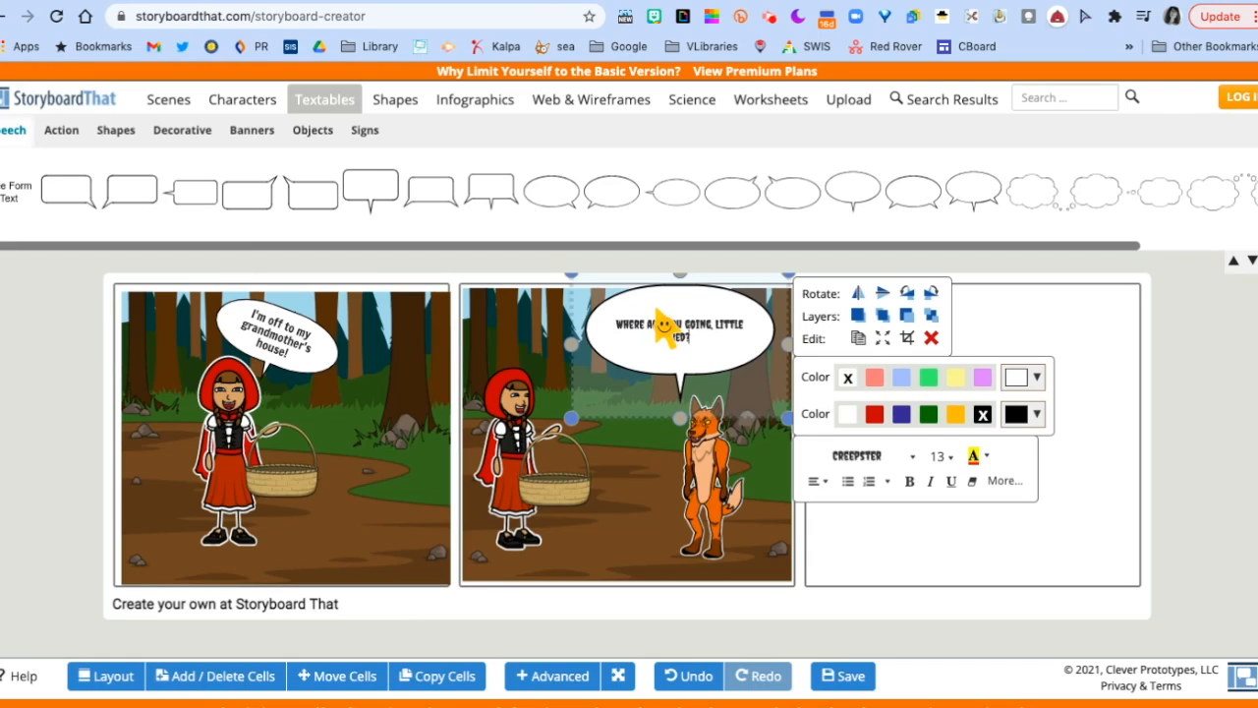
text( WHAT DO YOU HAVE?)
click(622, 490)
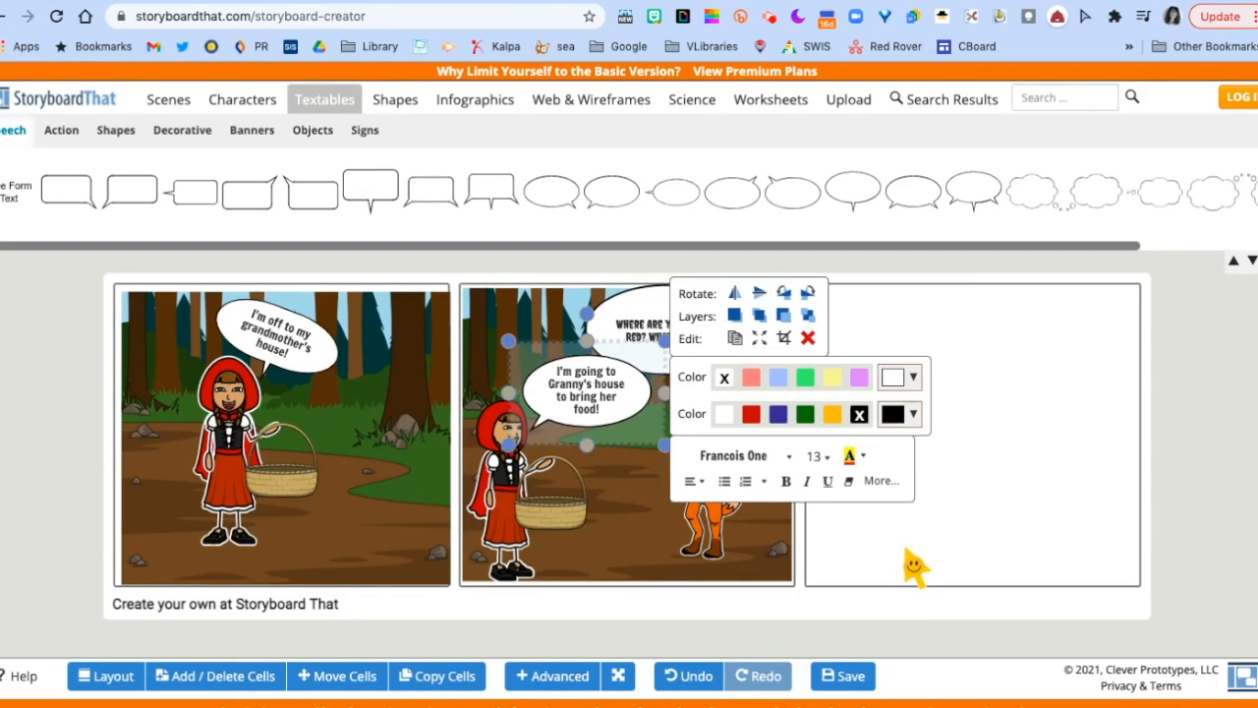
click(915, 567)
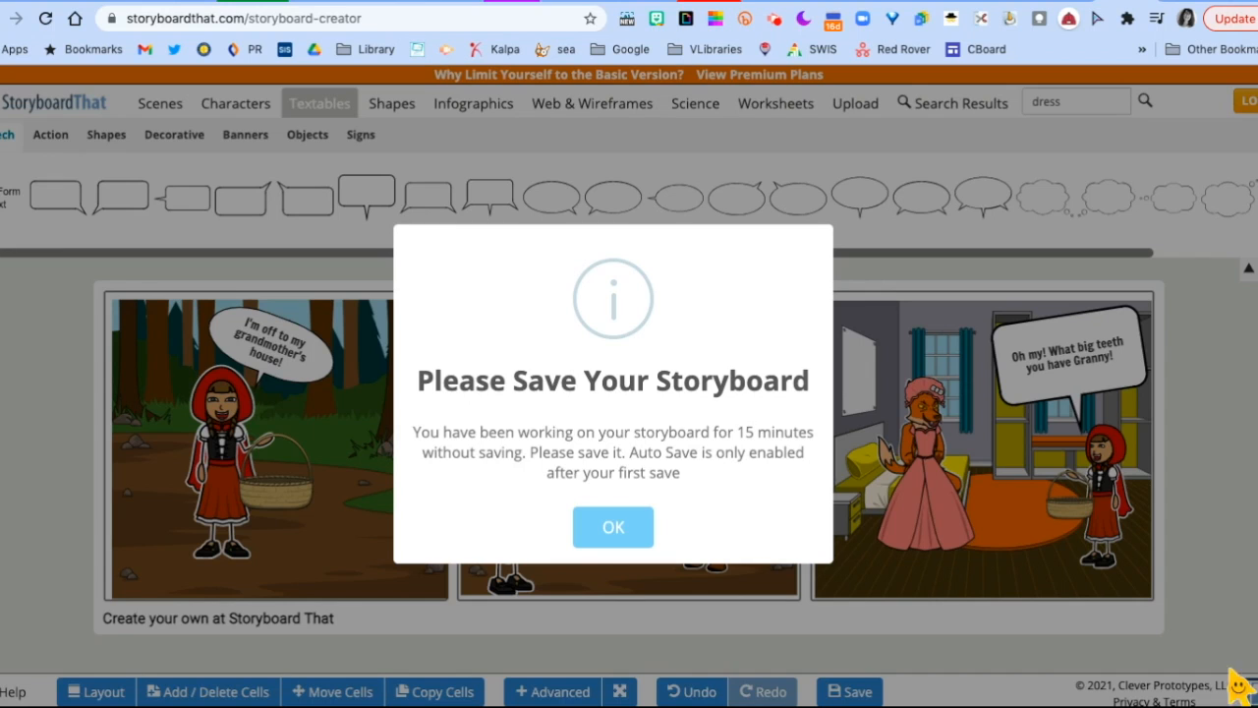
- Dismiss the save reminder and expand the storyboard to a 3 x 2 cell layout
click(611, 530)
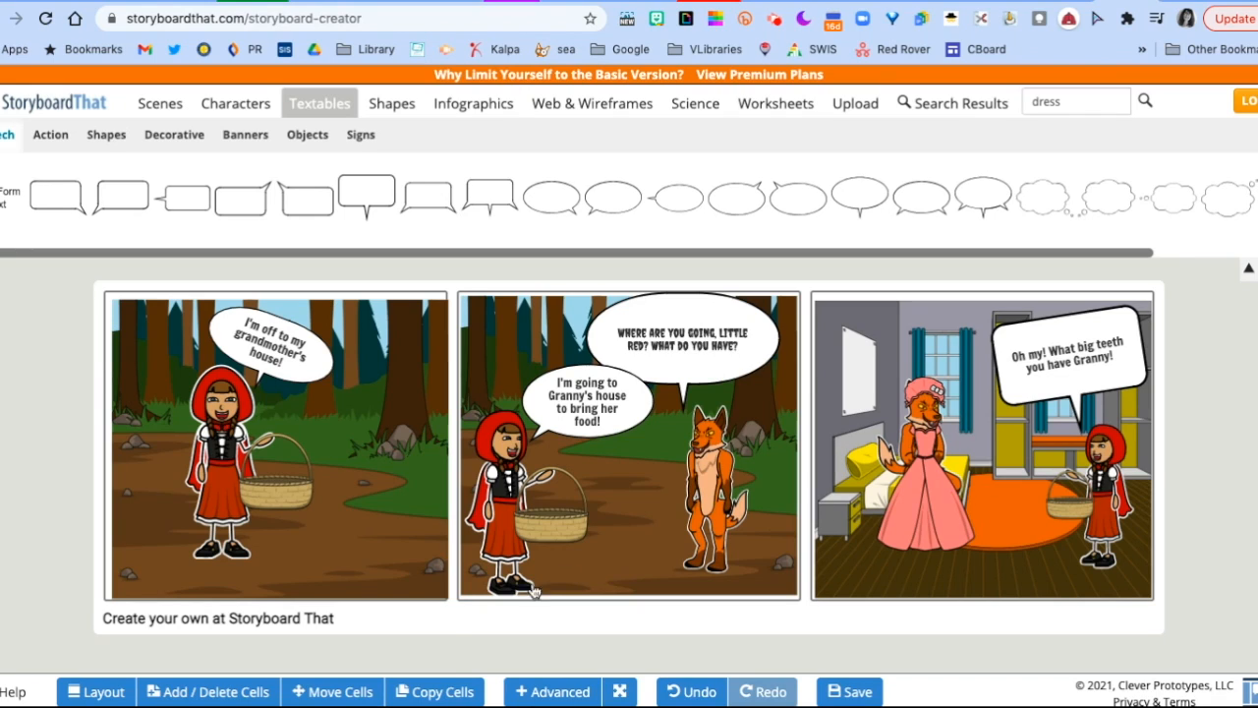
click(209, 694)
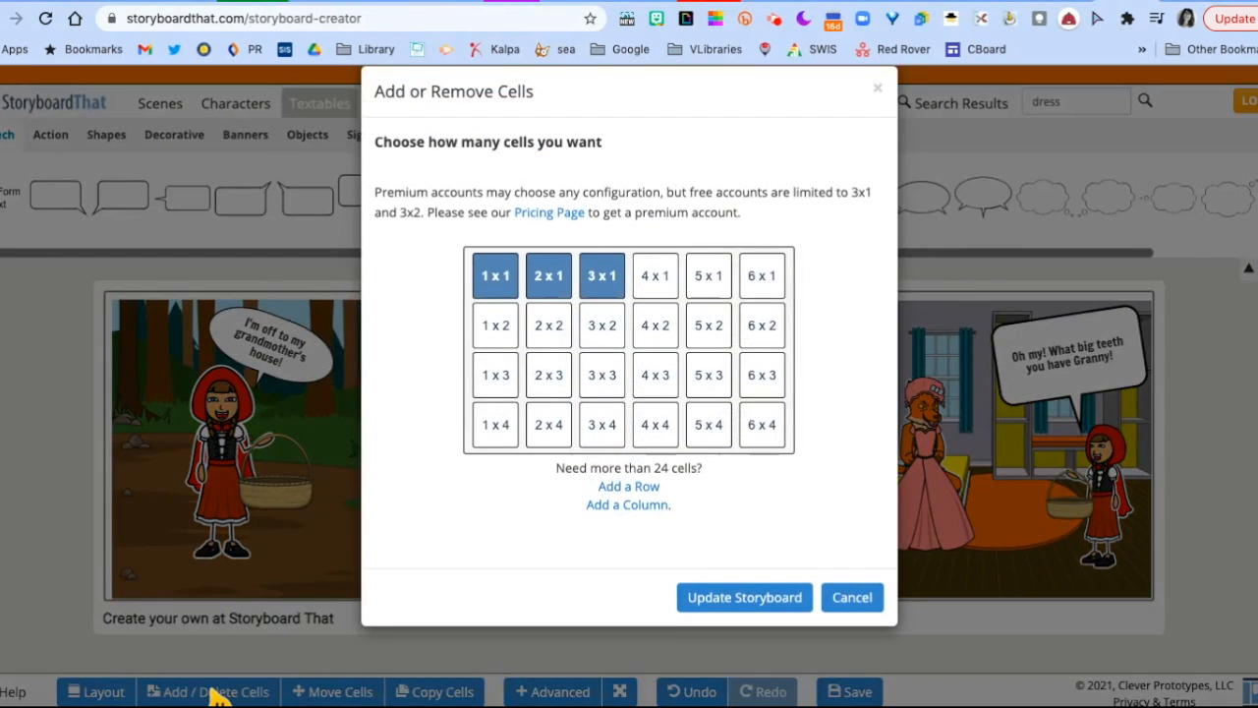
click(605, 329)
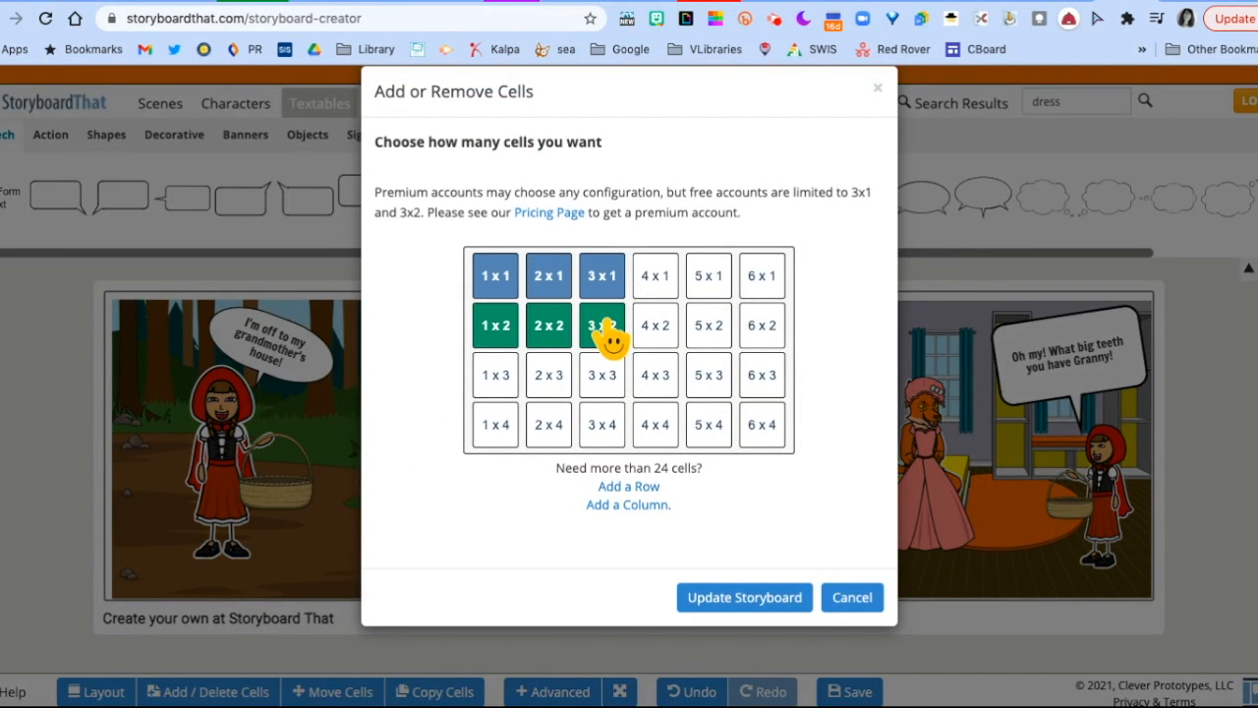
click(745, 598)
scroll(755, 611, down, 1)
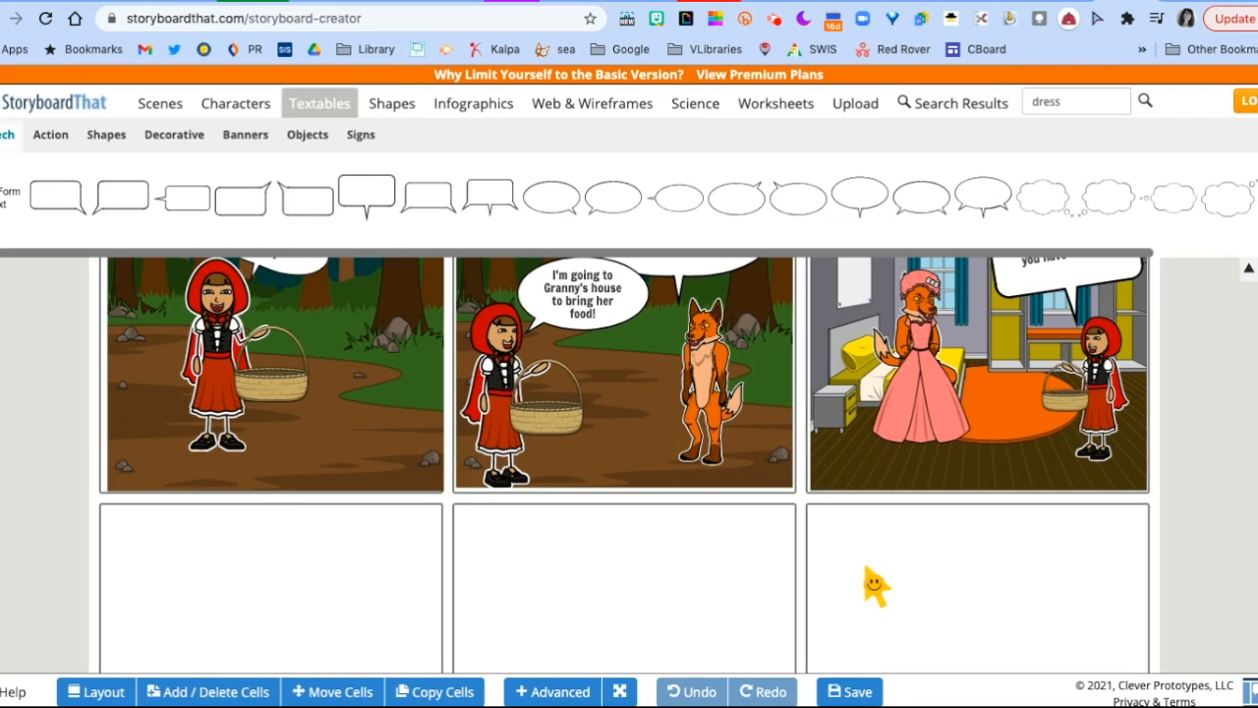
scroll(871, 581, up, 1)
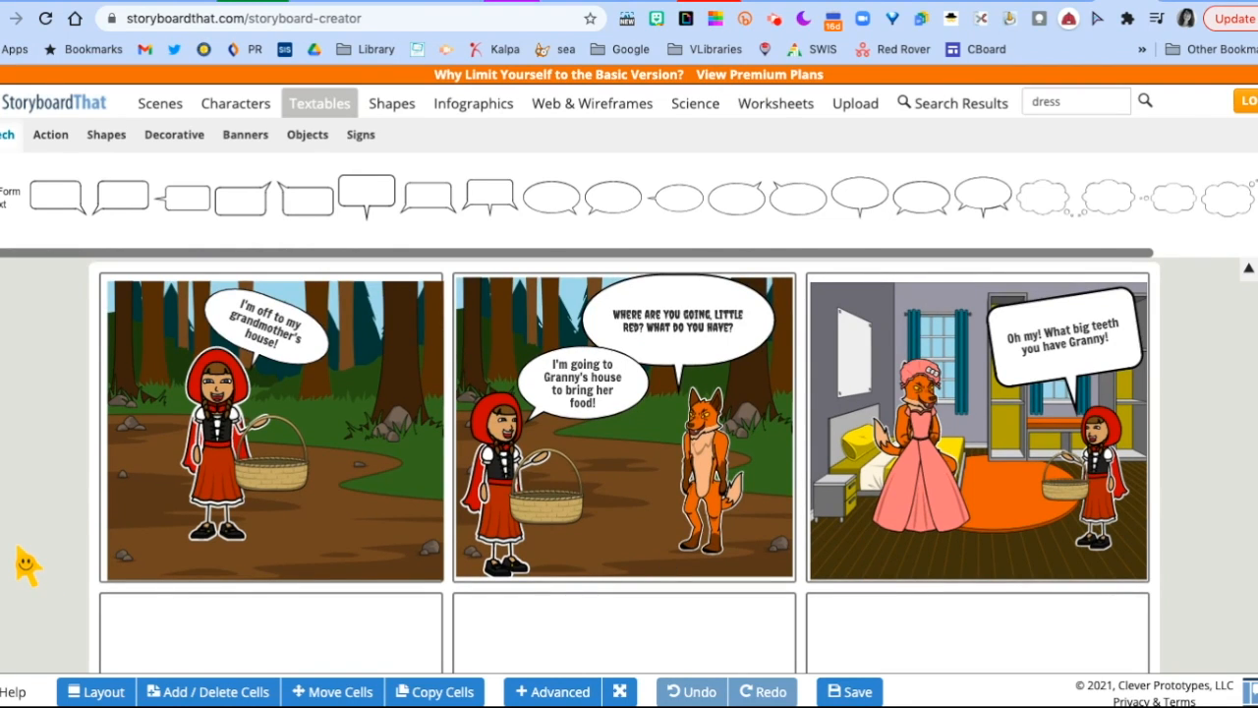
- Capture a screenshot of the storyboard's first row with its three finished cells
scroll(25, 565, down, 2)
scroll(26, 566, up, 2)
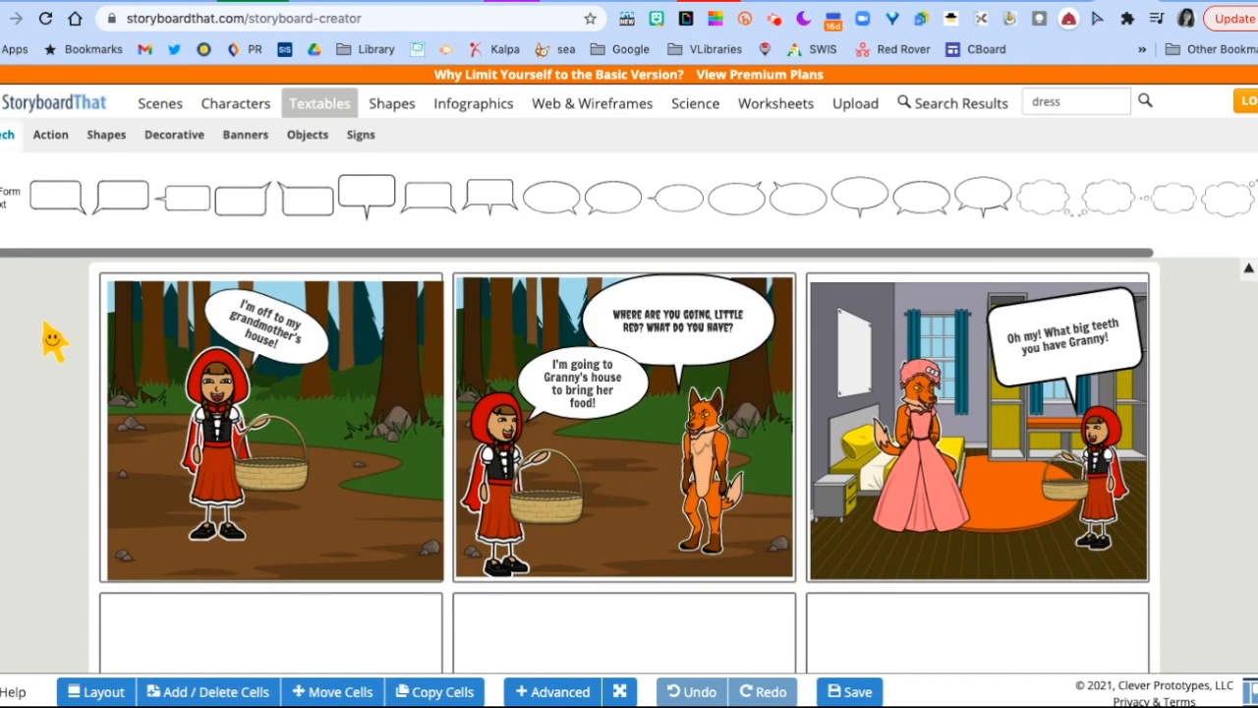
key(super+shift+4)
drag(98, 275, 1160, 592)
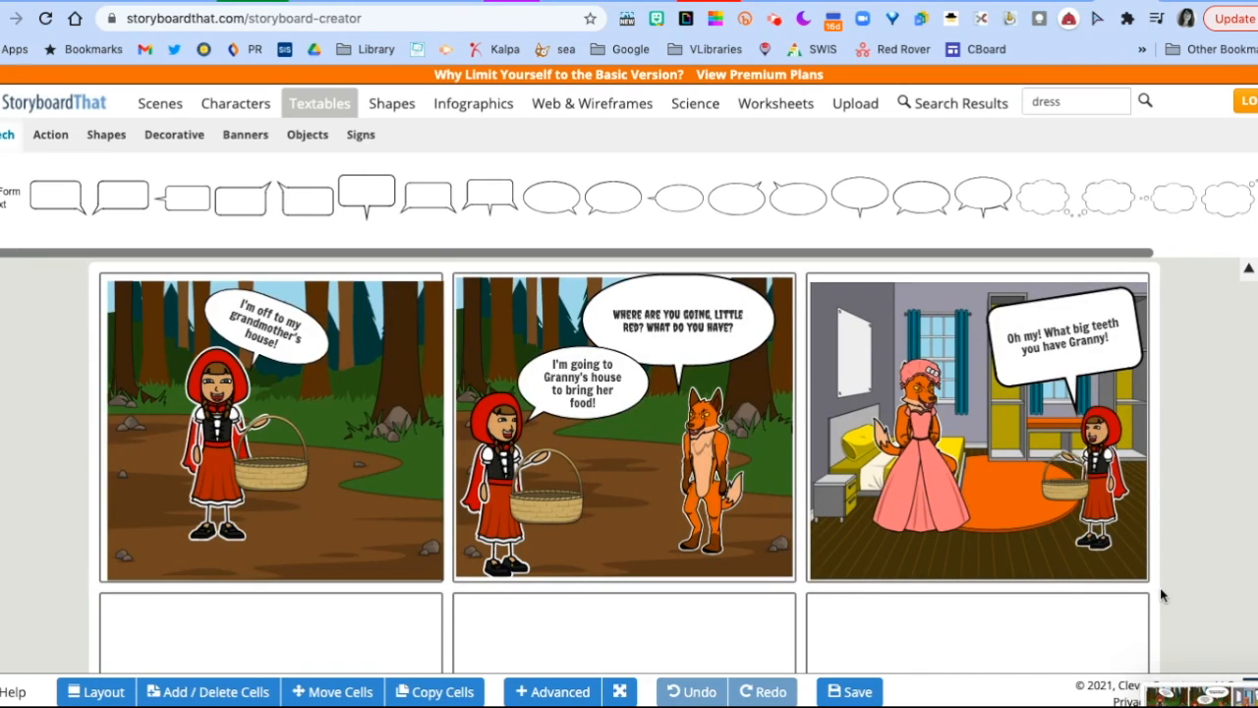